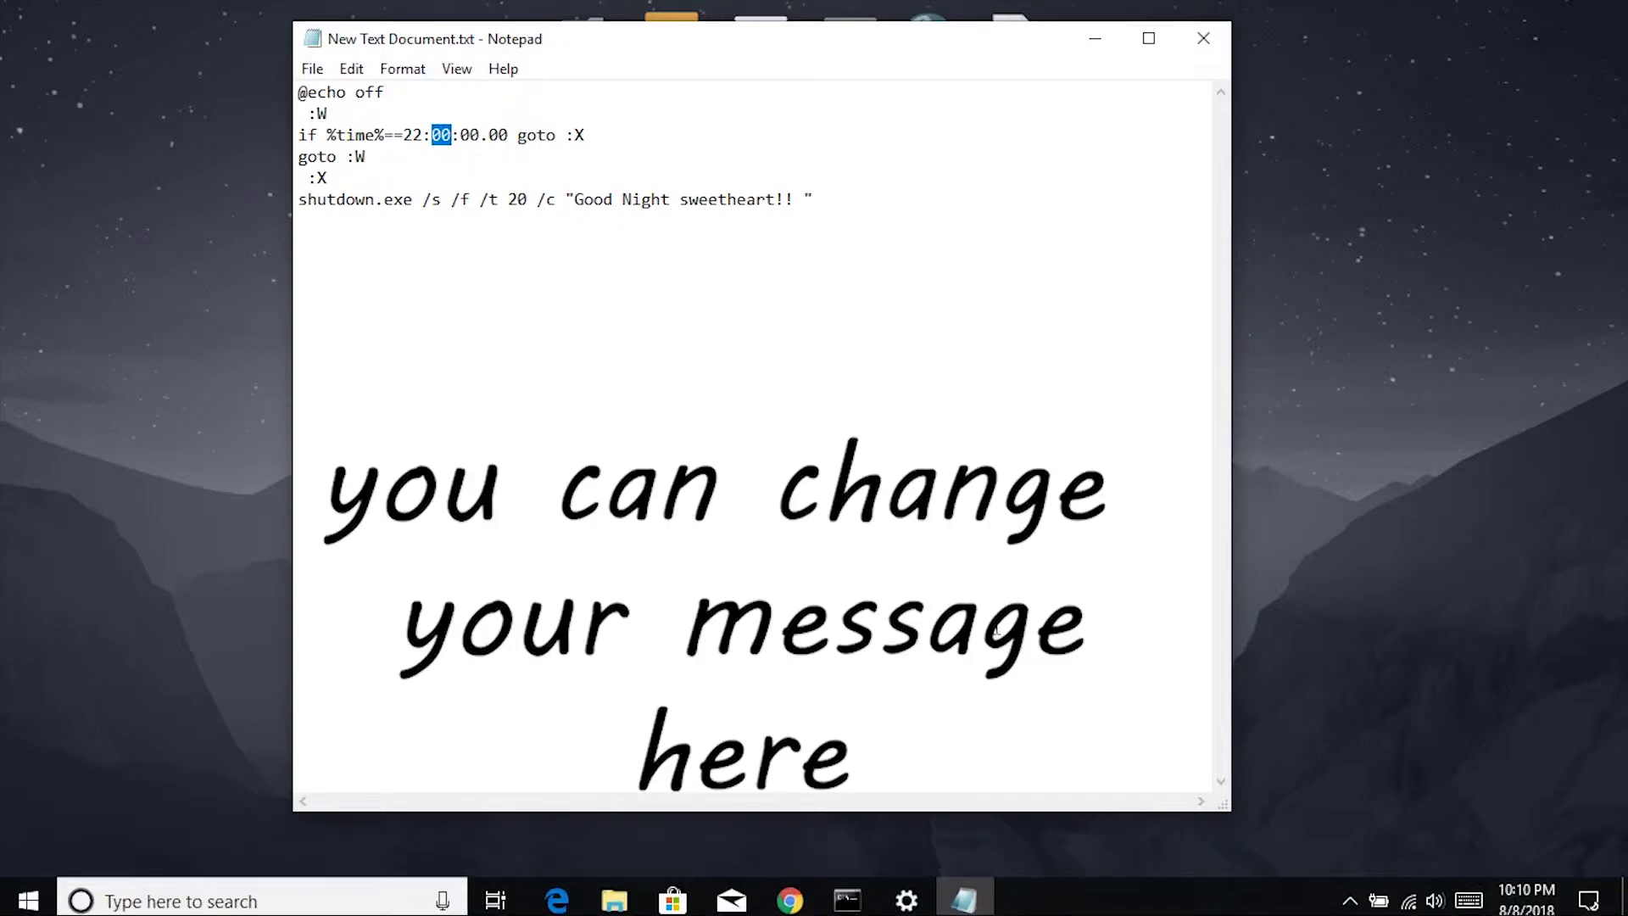
Set the script's shutdown time to 22:11:00.00 and save the file to the Desktop as timmer.bat
type("11")
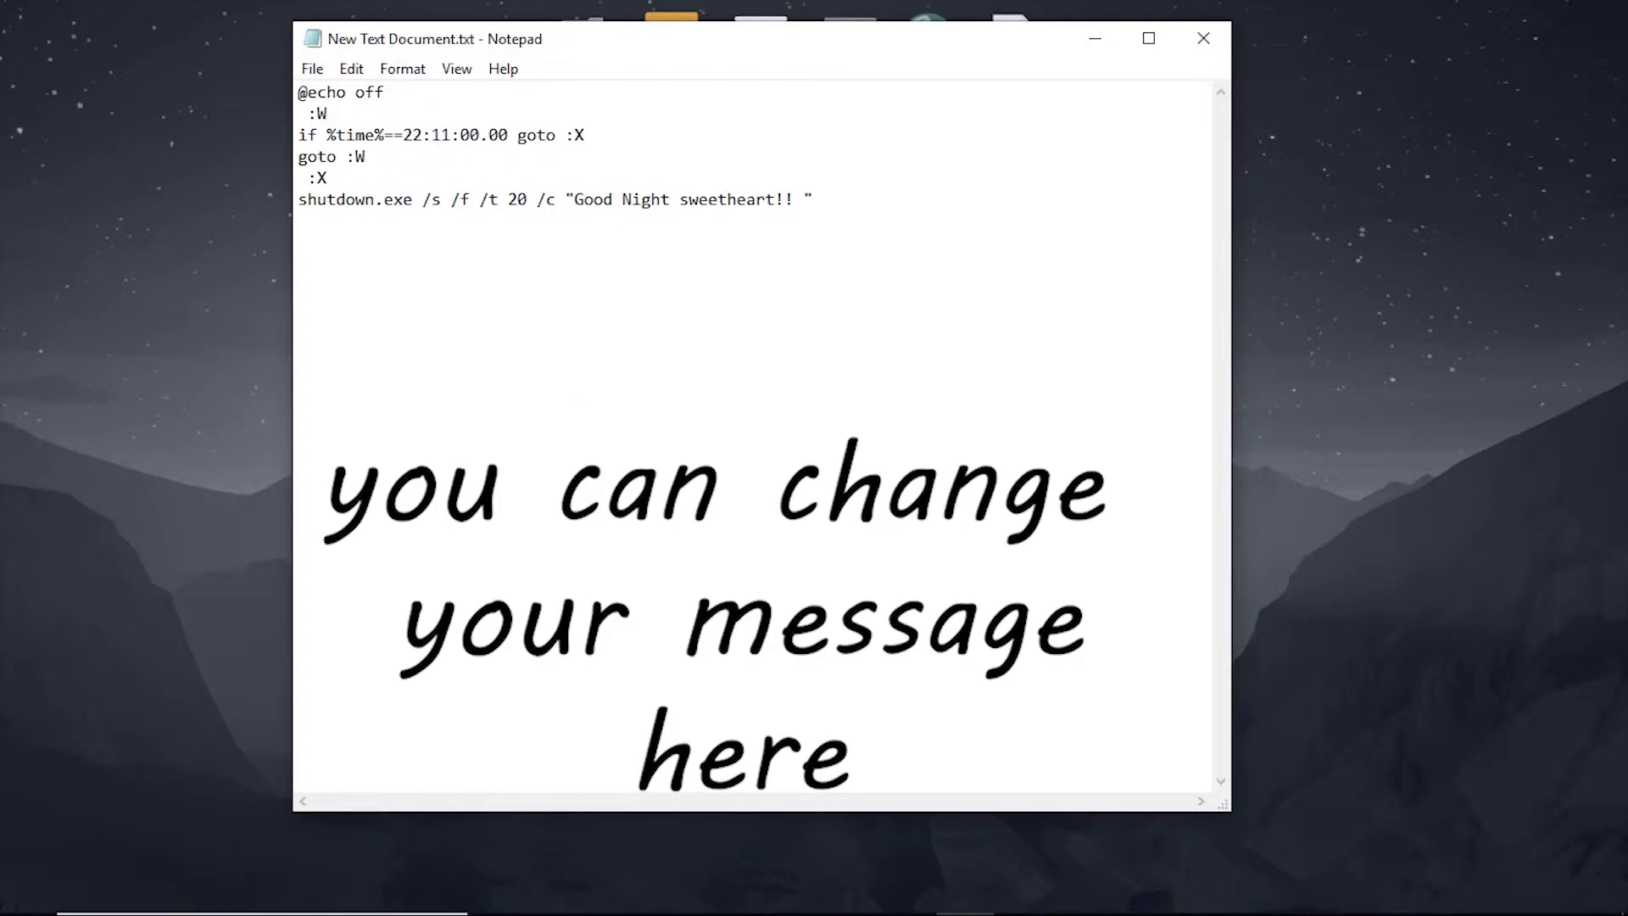
left_click(312, 69)
left_click(360, 174)
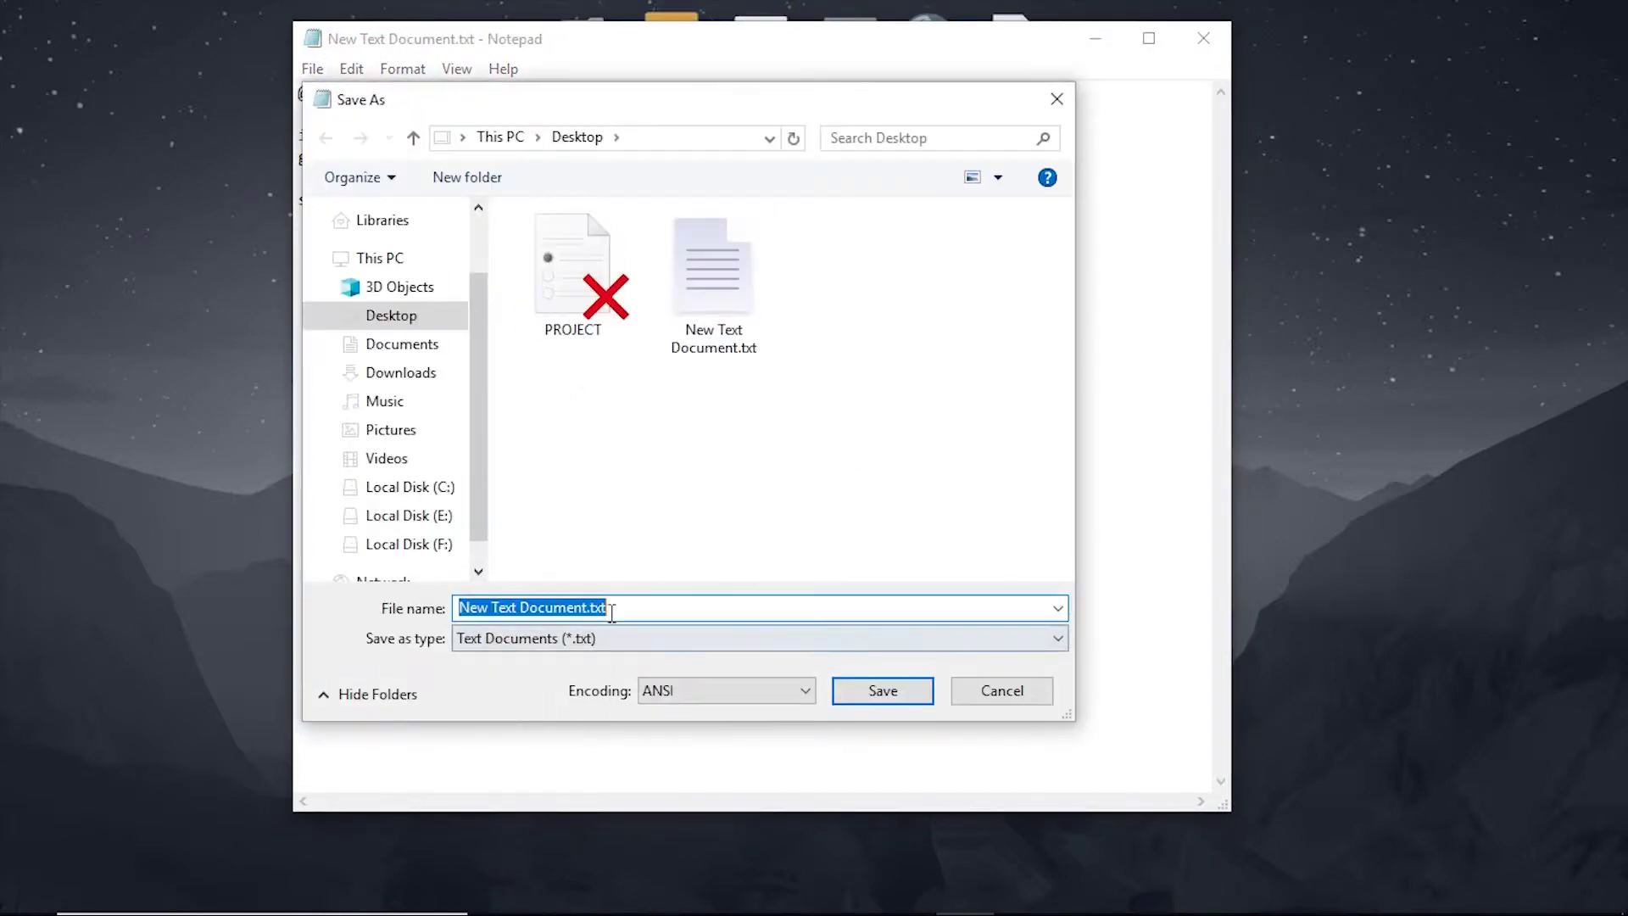
type("timmer.bat")
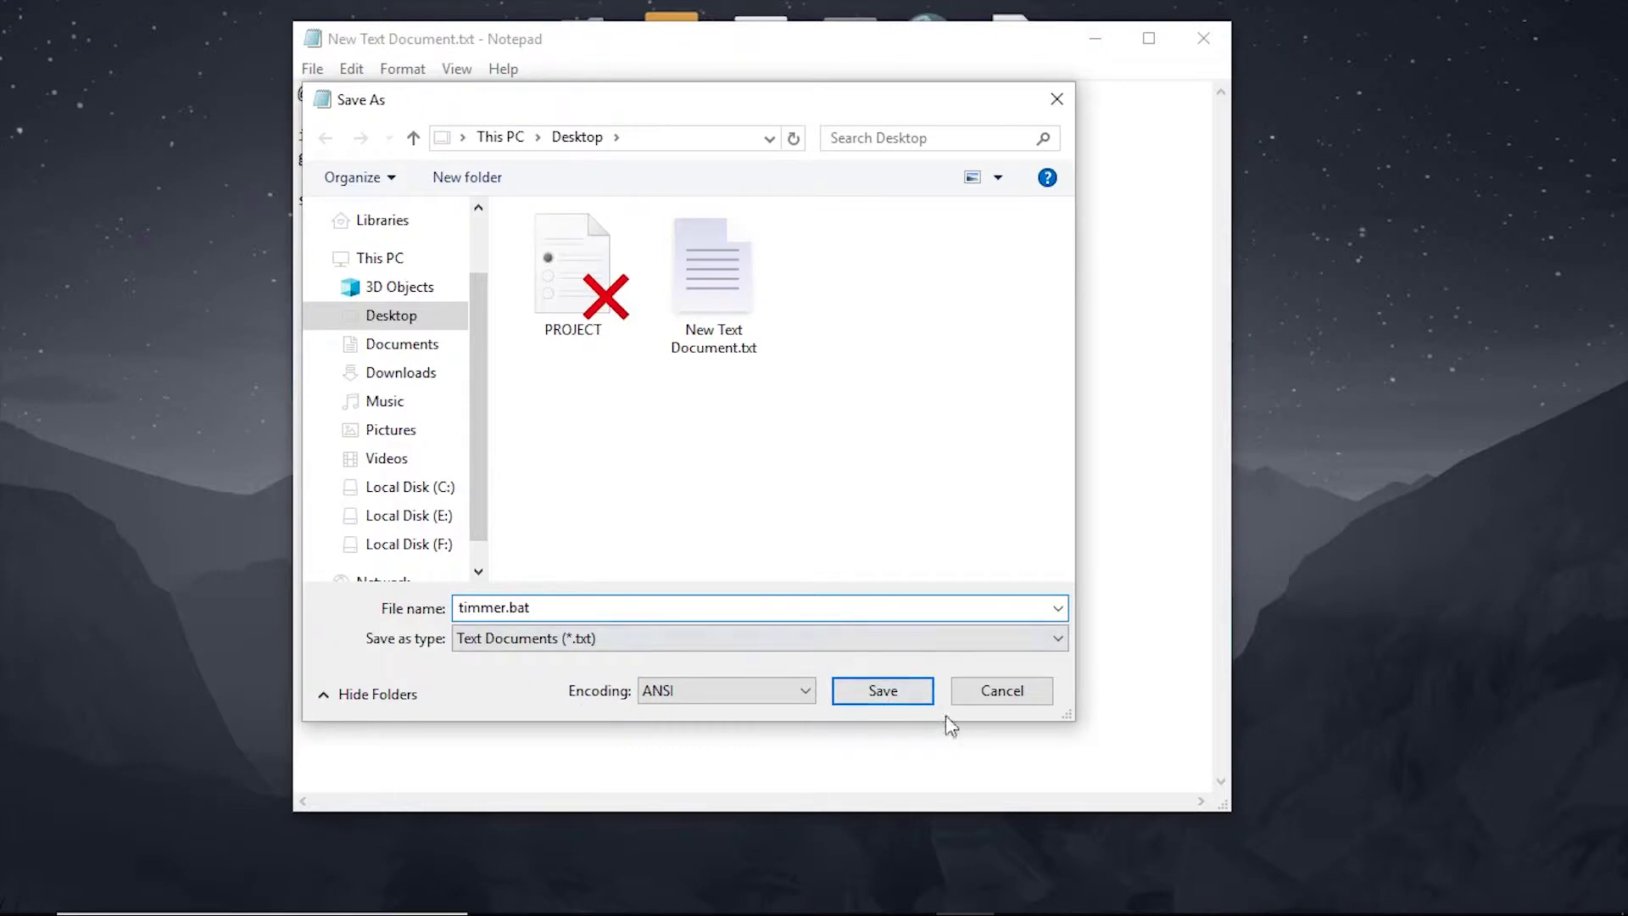
left_click(906, 689)
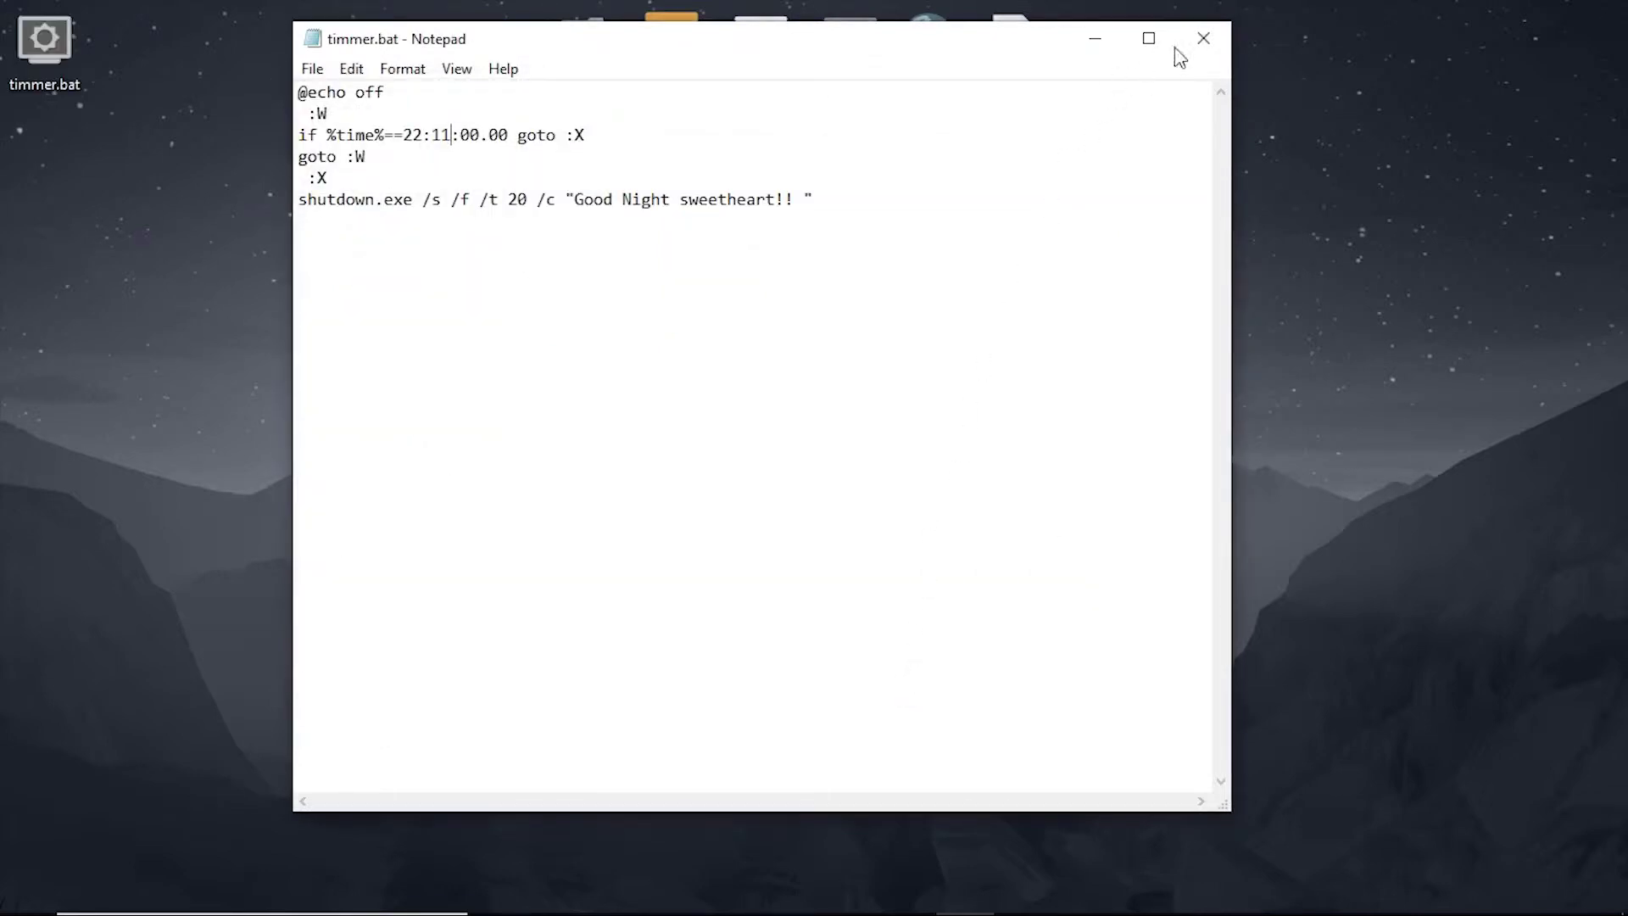
Close the script's editor window and run timmer.bat from the desktop
left_click(1196, 44)
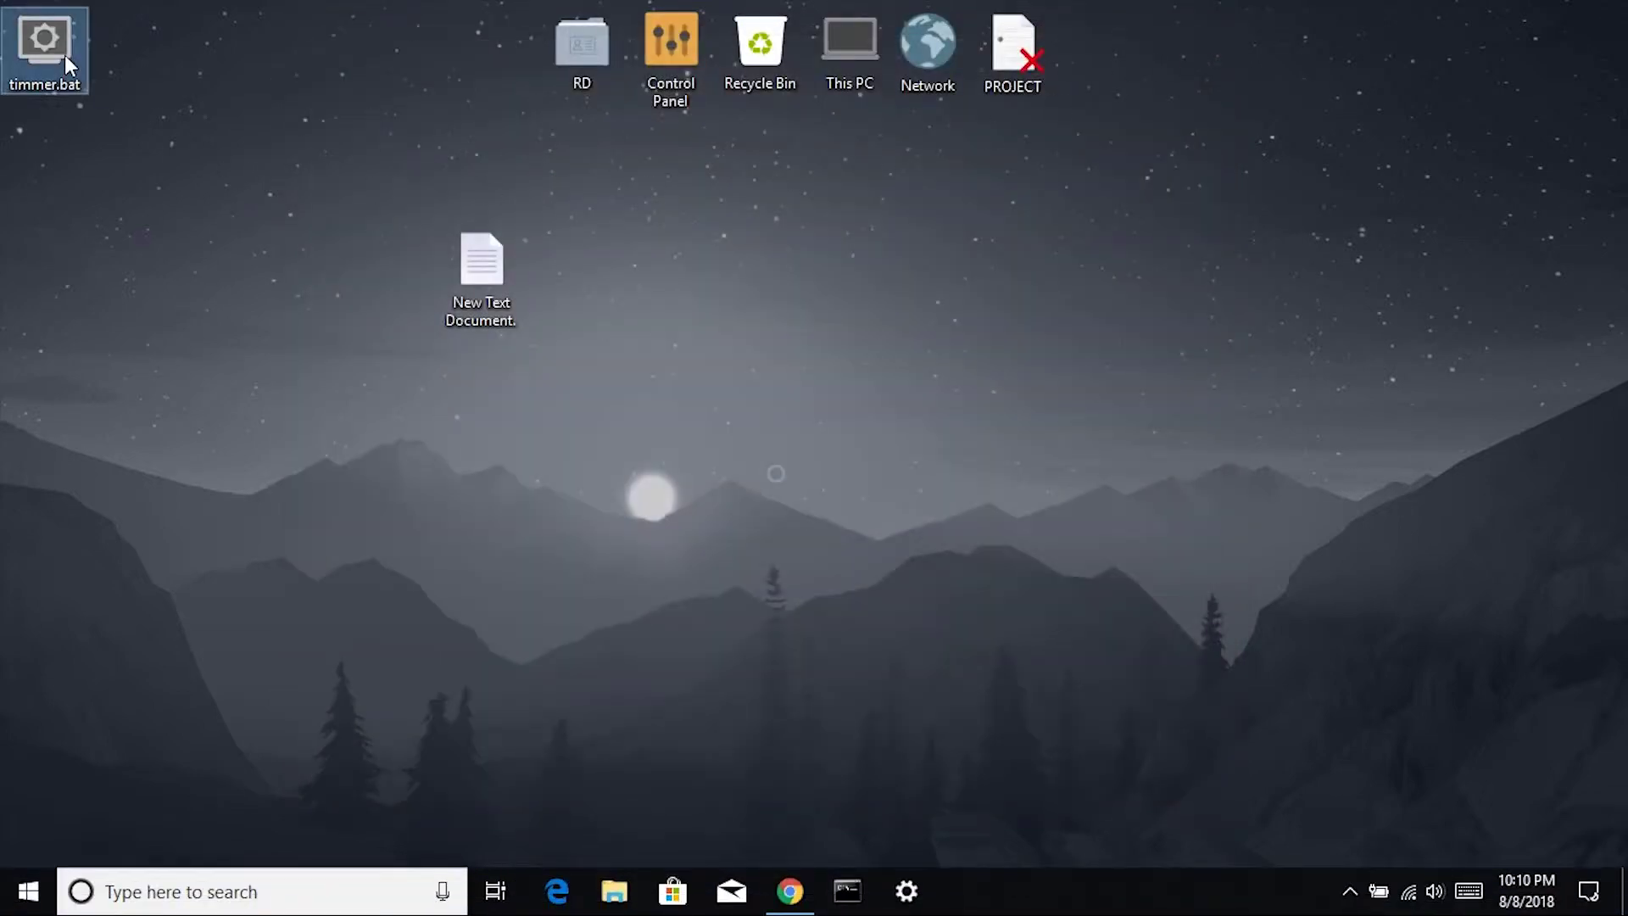
double_click(44, 51)
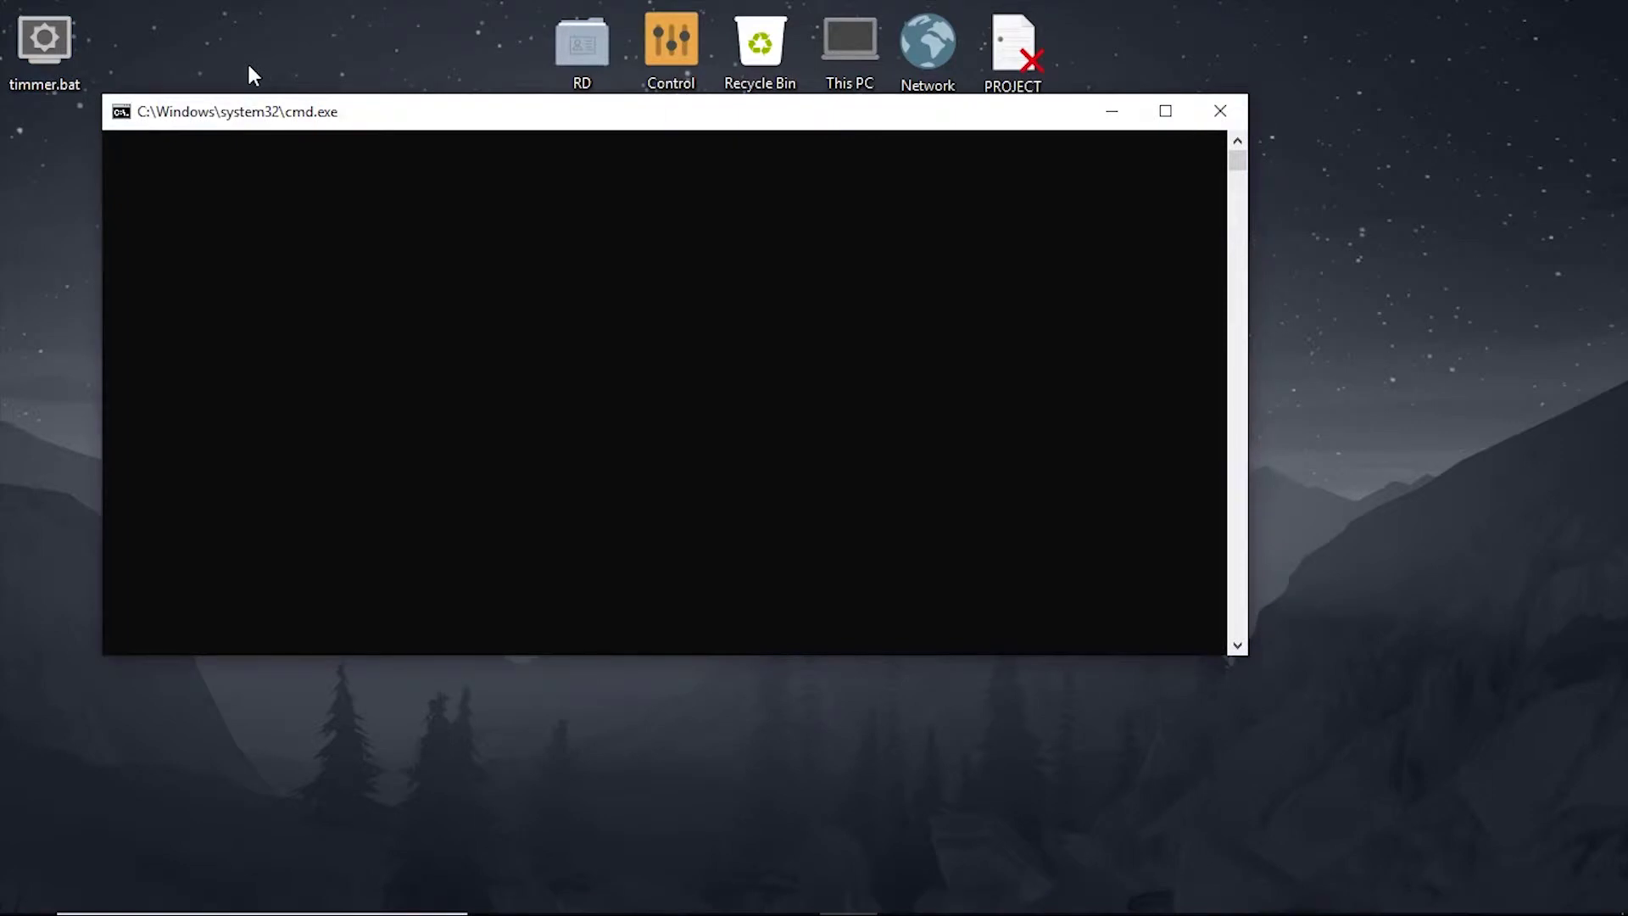
mouse_move(1510, 914)
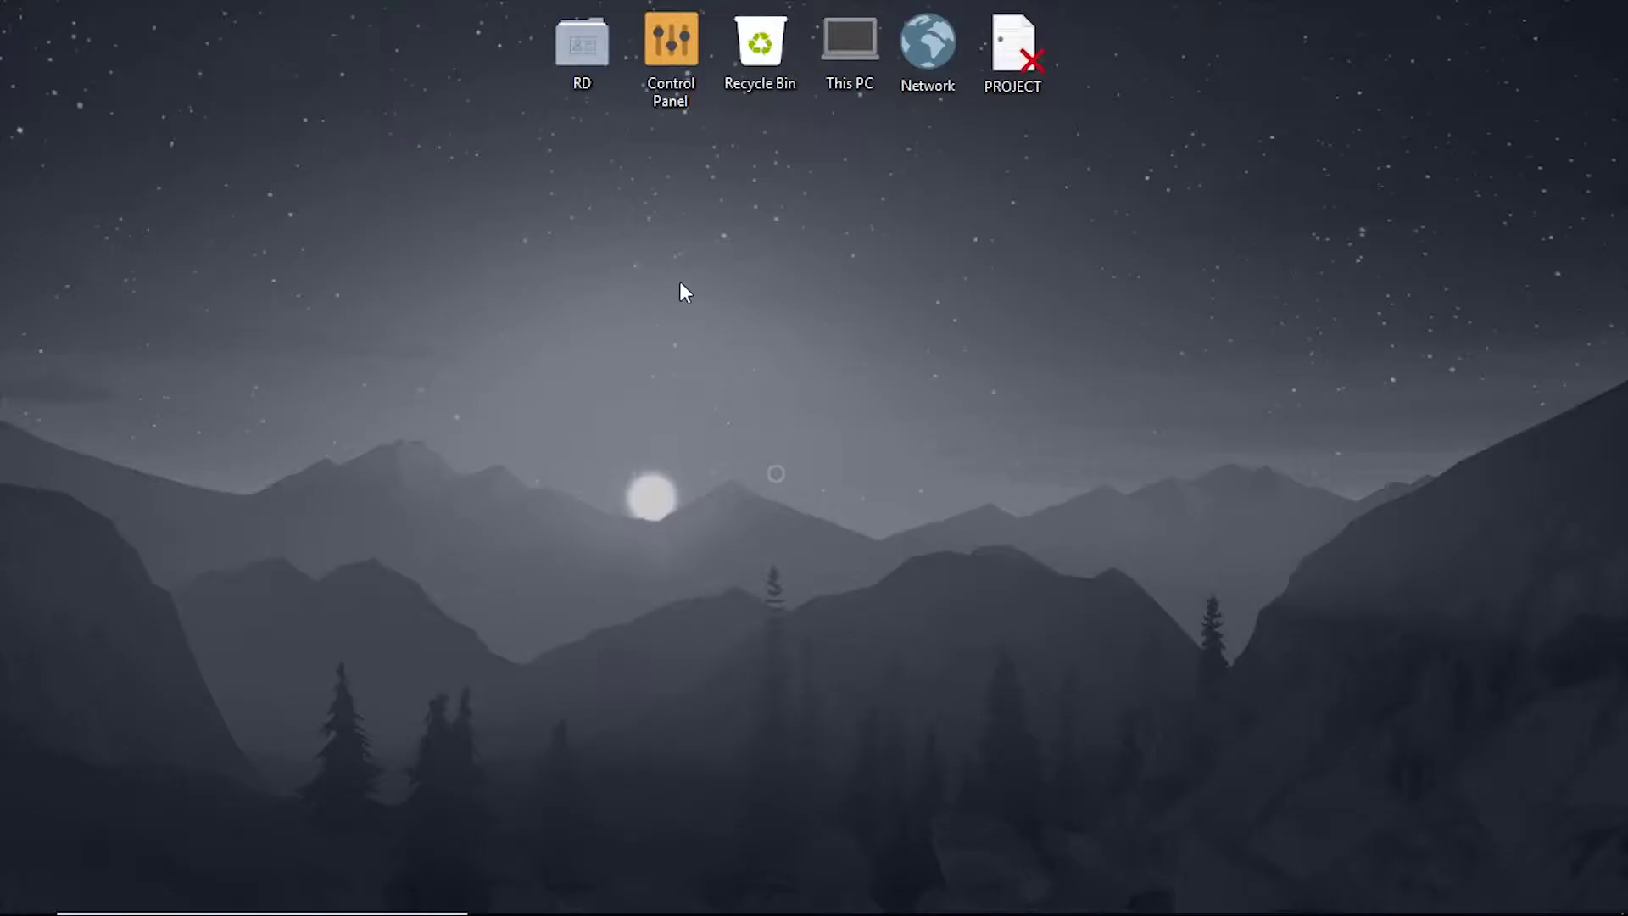
Create a desktop shortcut pointing to shutdown.exe -s -t 10, keep its suggested name, and launch it
right_click(681, 289)
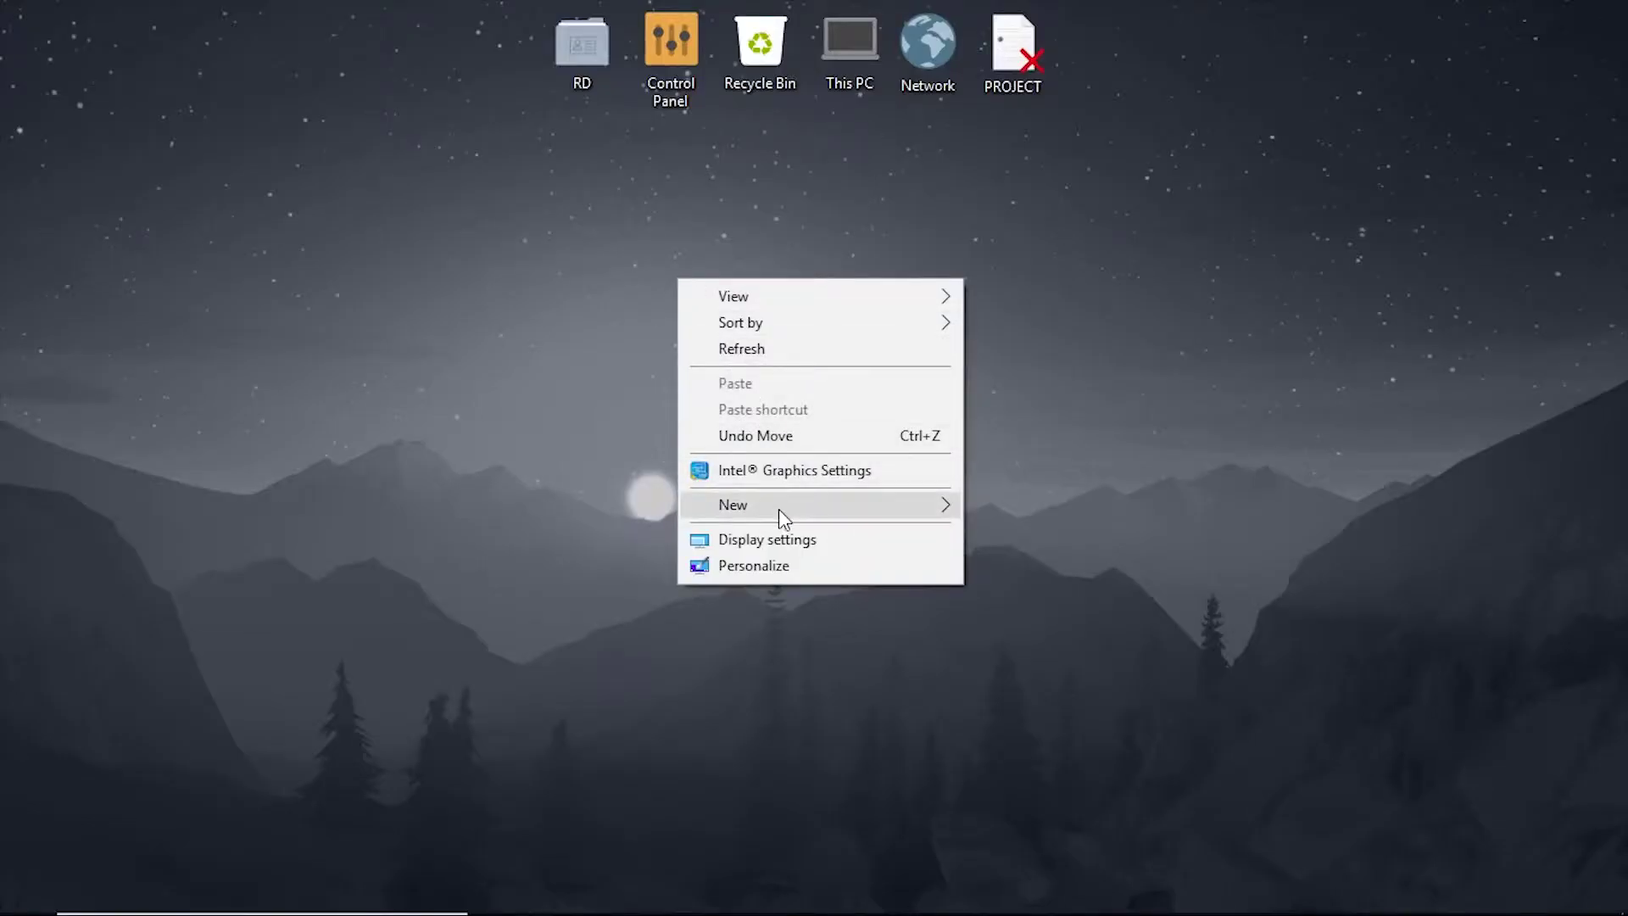
mouse_move(779, 513)
left_click(1033, 533)
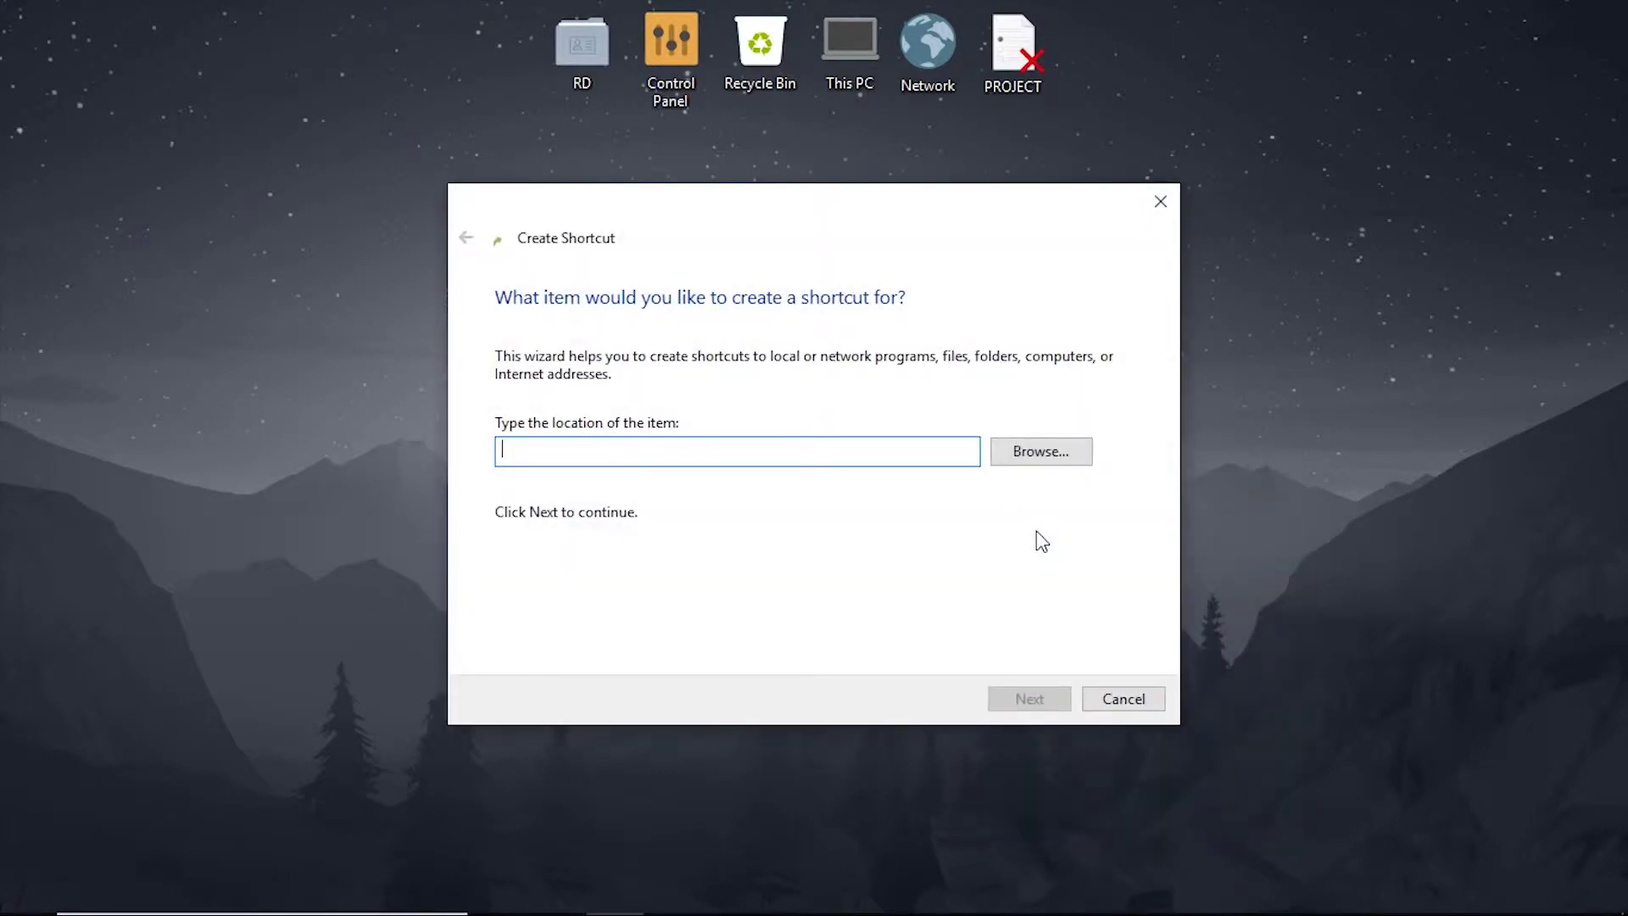
type("shut")
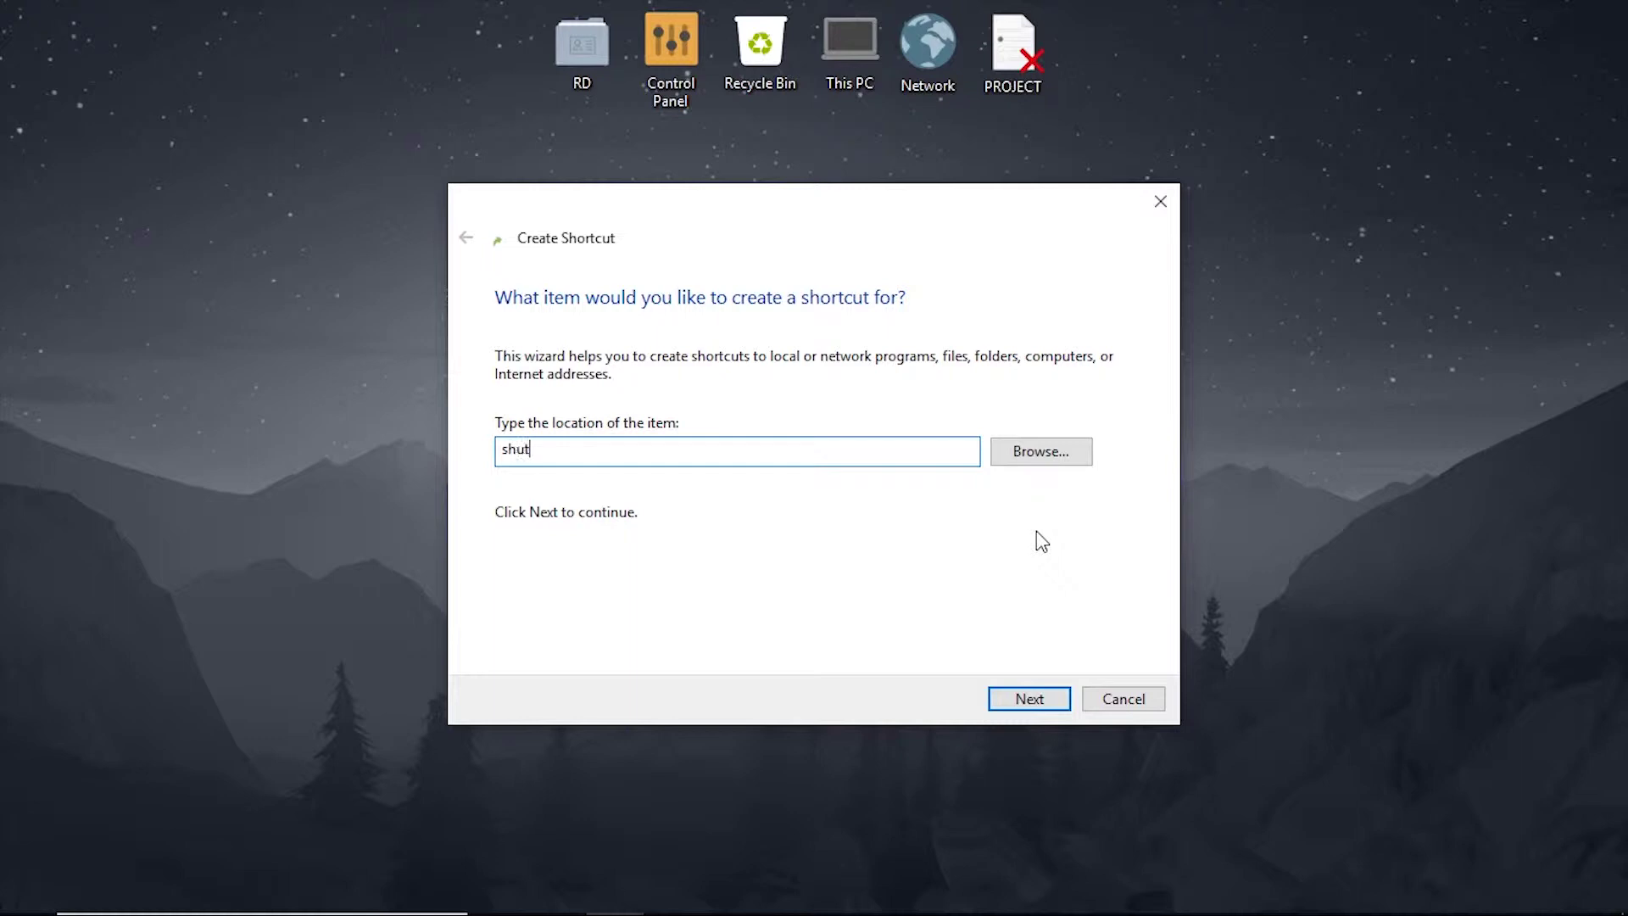
type("down.exe -s -t 10")
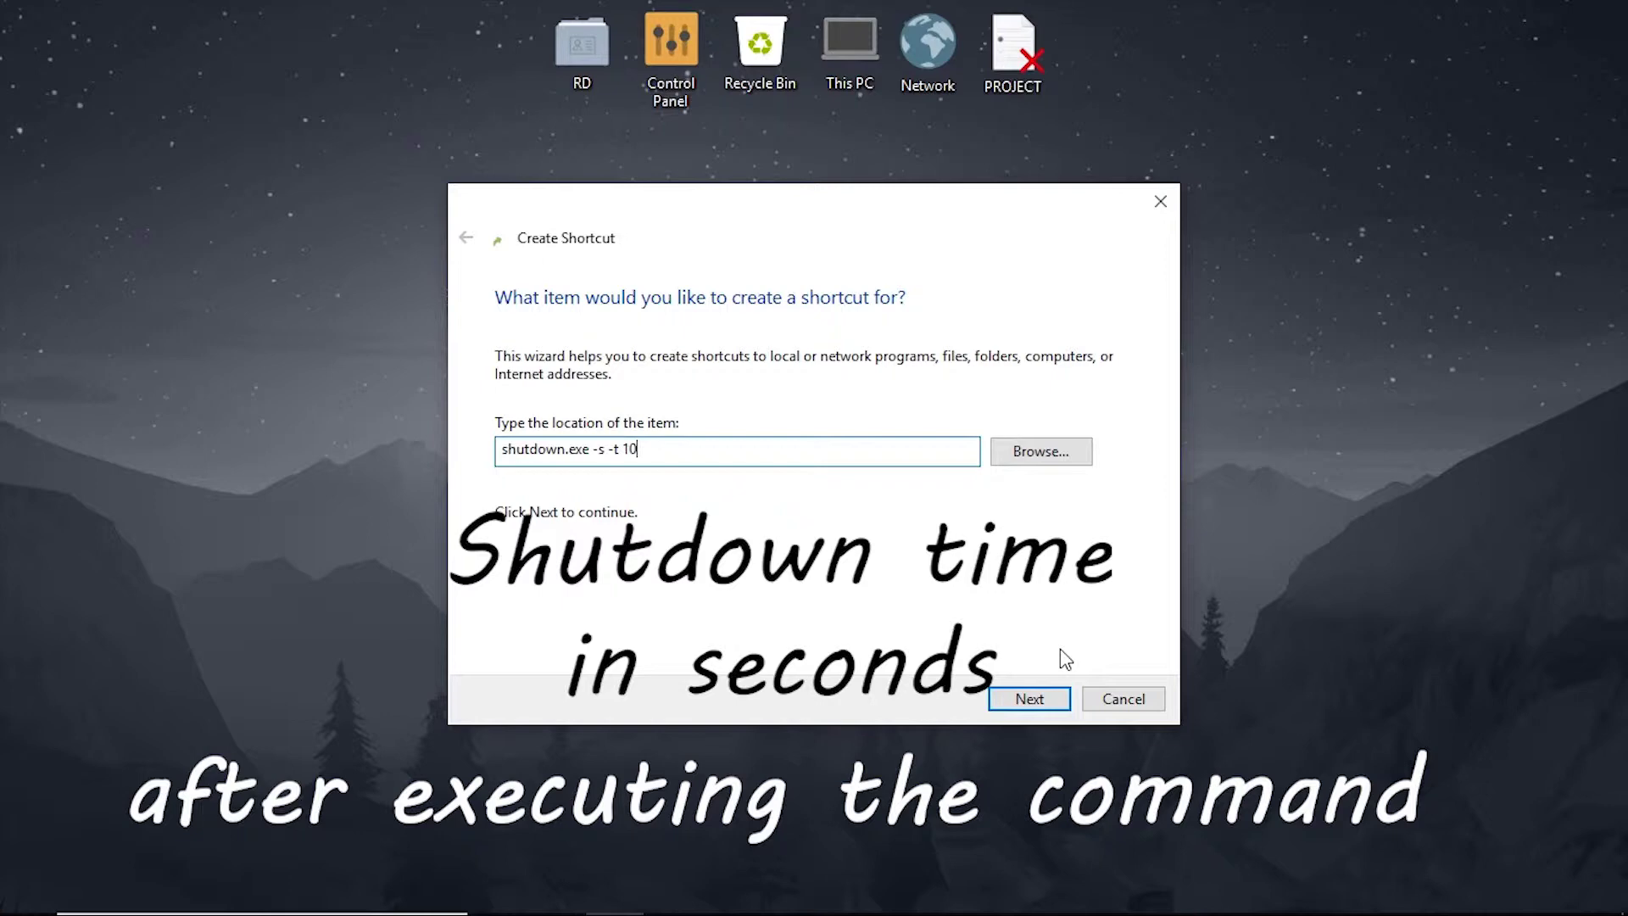
left_click(1048, 698)
left_click(1032, 697)
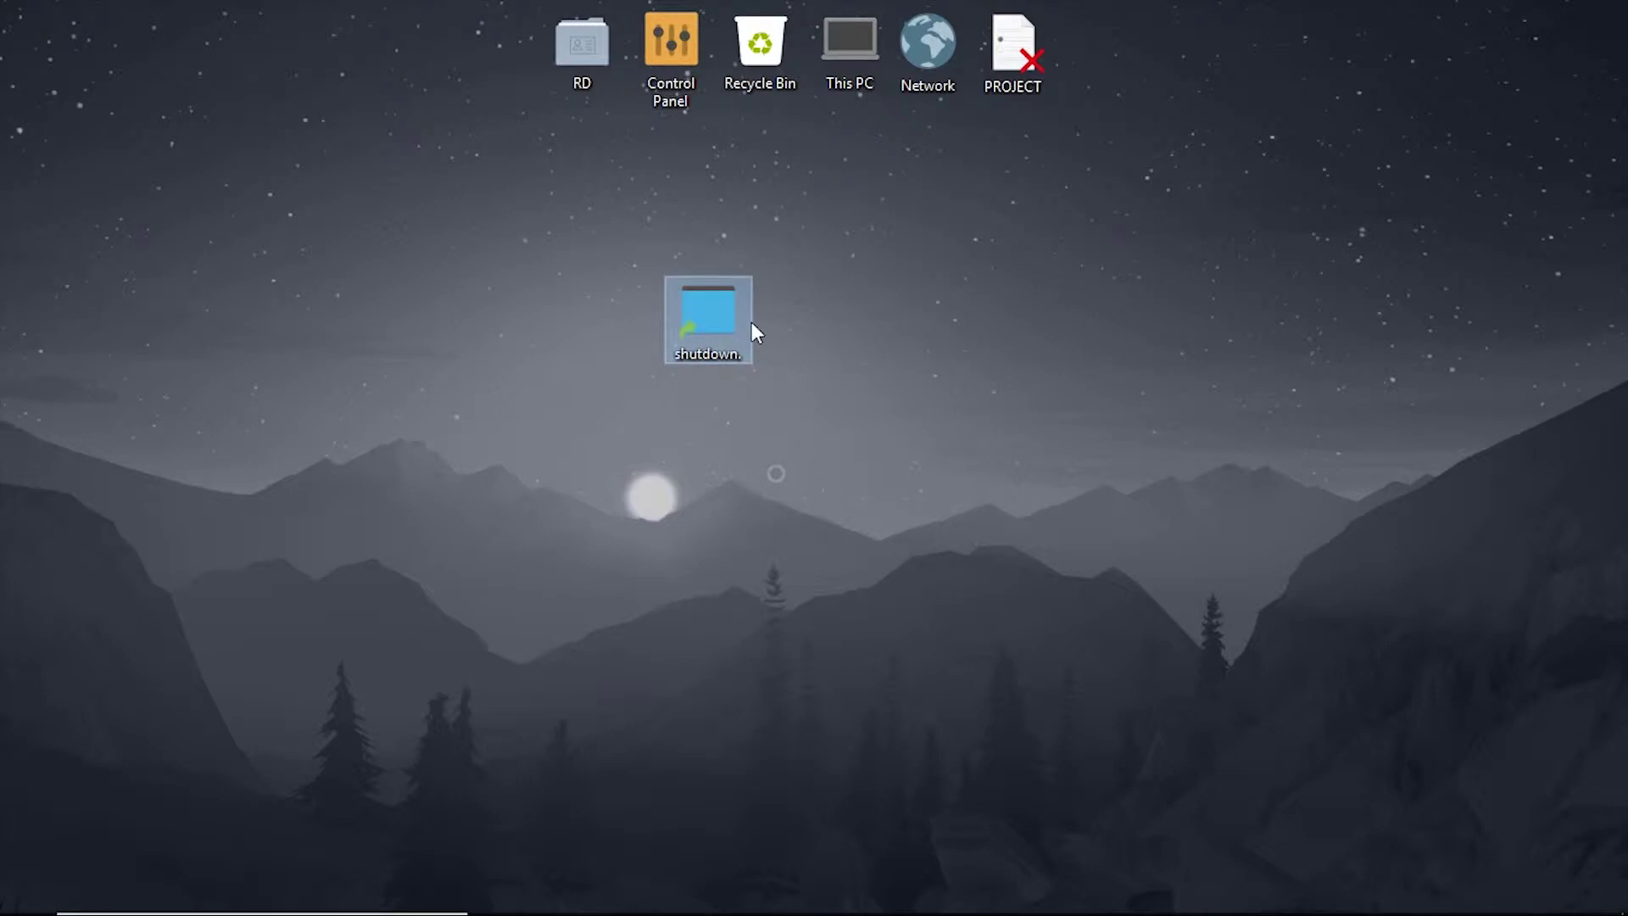
double_click(735, 298)
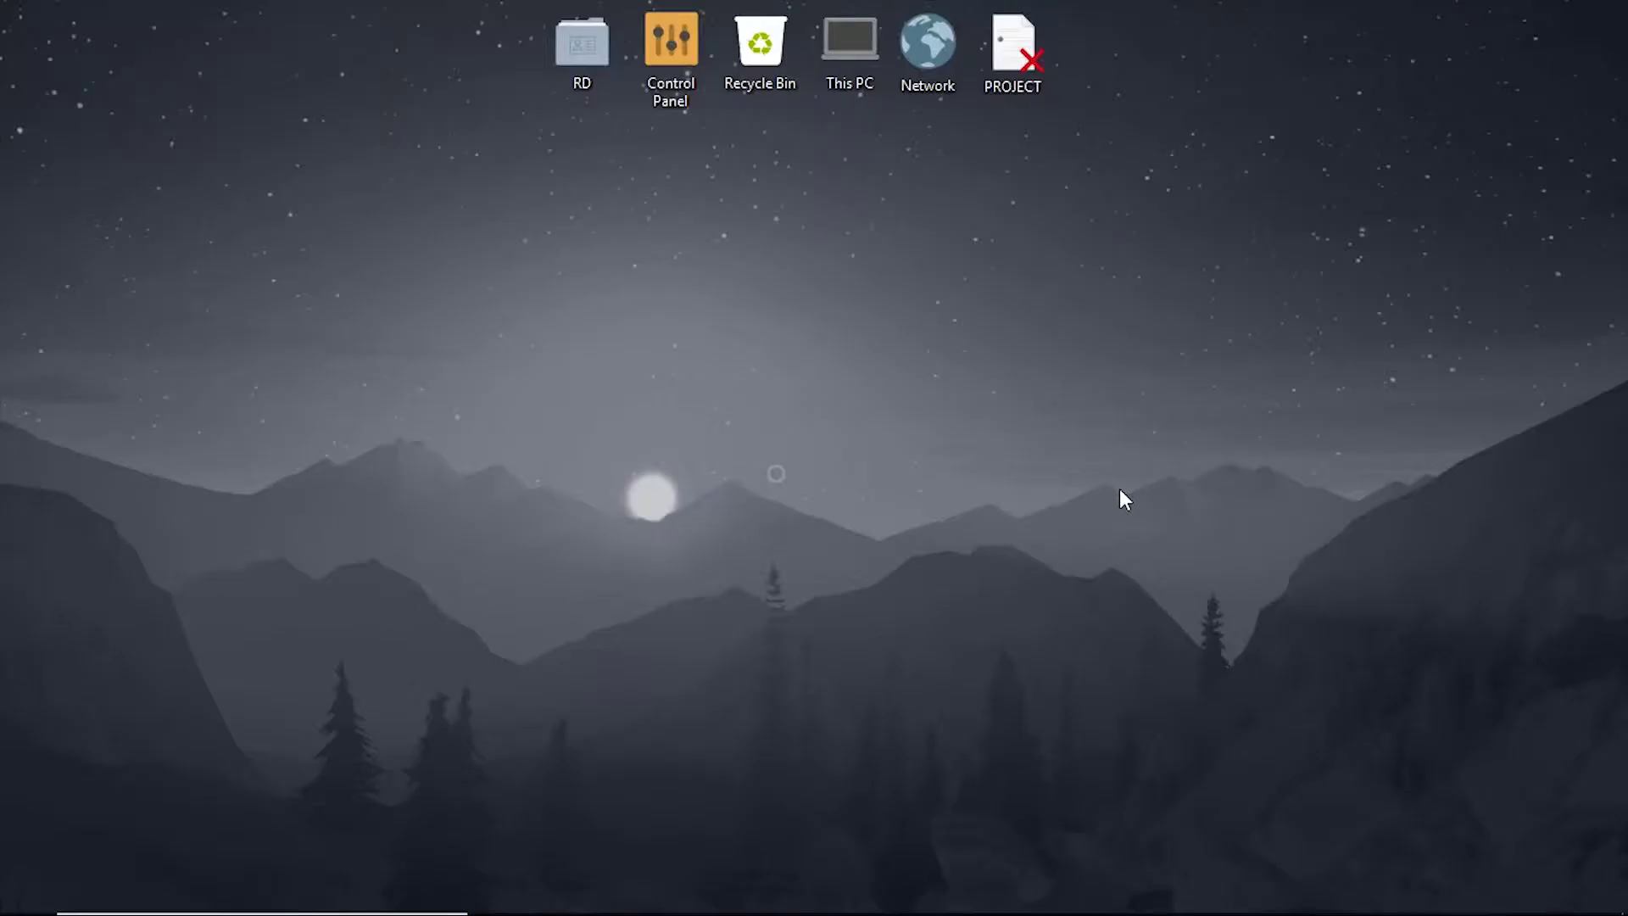
Execute the shutdown command with the -s switch and a 20-second timer through the Run dialog
key("super+r")
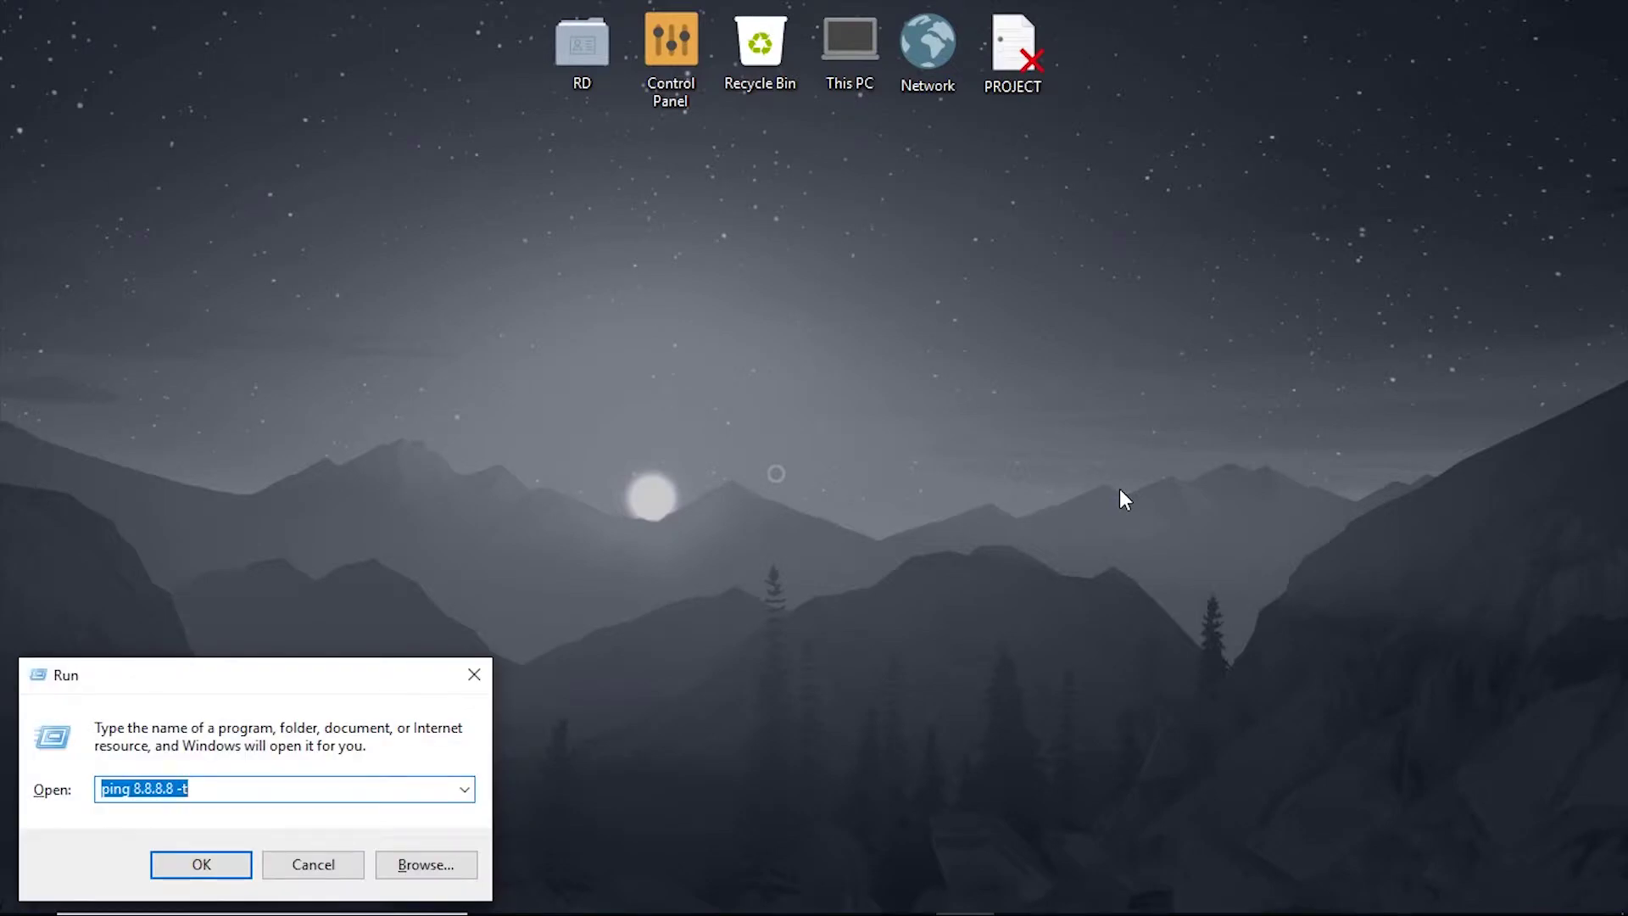
key("BackSpace")
type("shutdown ")
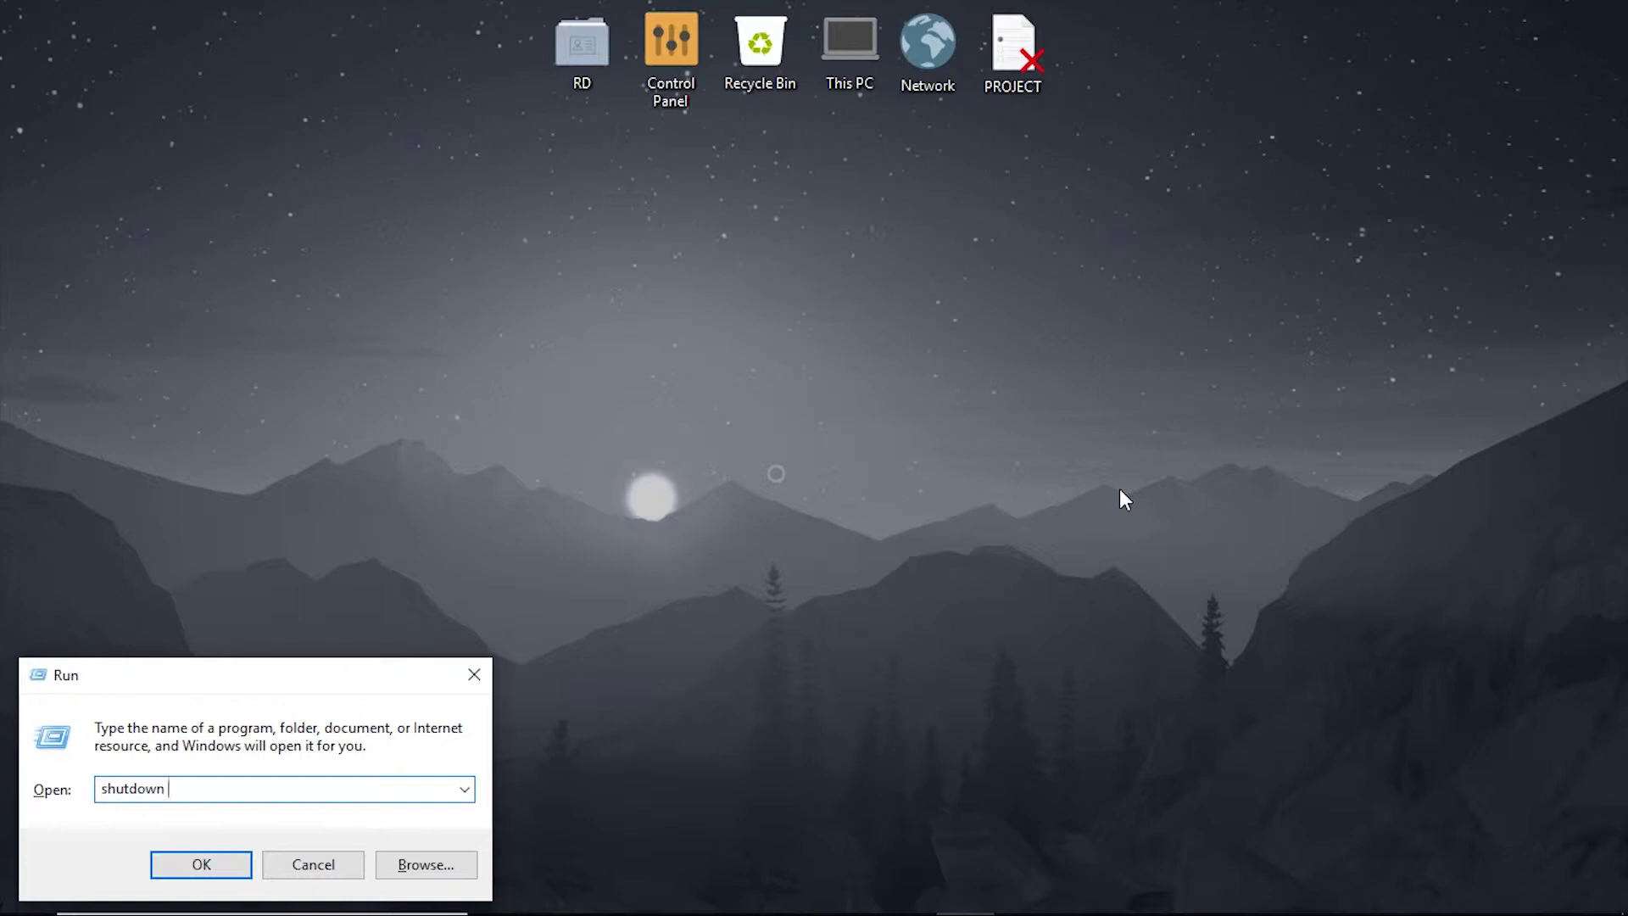
type("-s")
type(" -s")
type("t")
type(" 20")
left_click(237, 863)
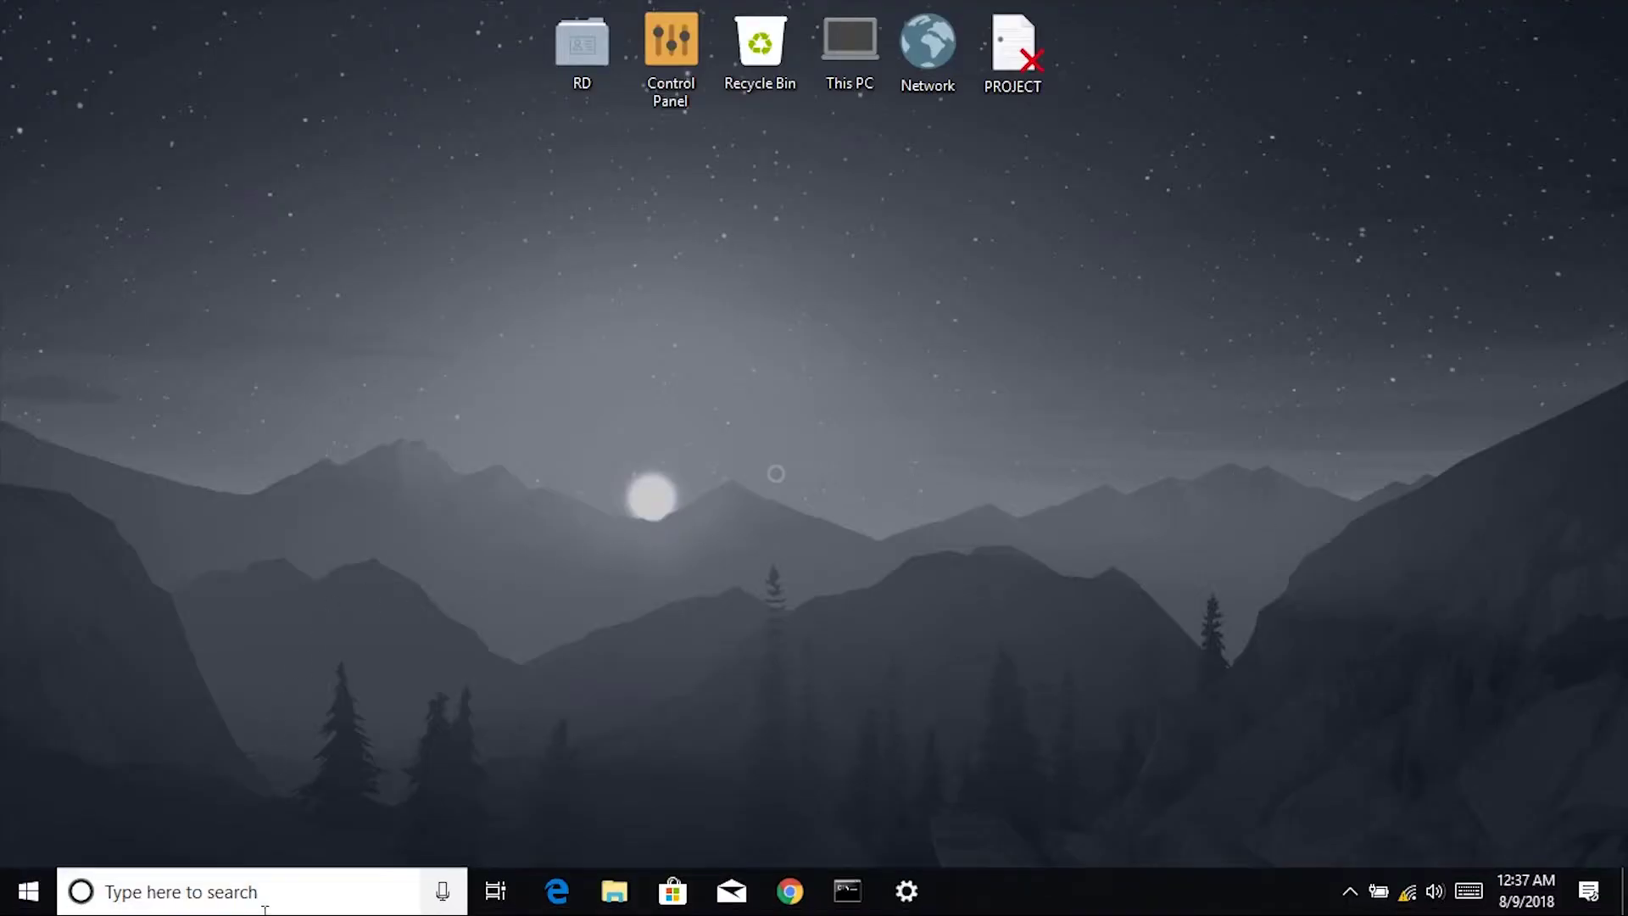
Open Command Prompt and execute shutdown -s -t 20
left_click(255, 901)
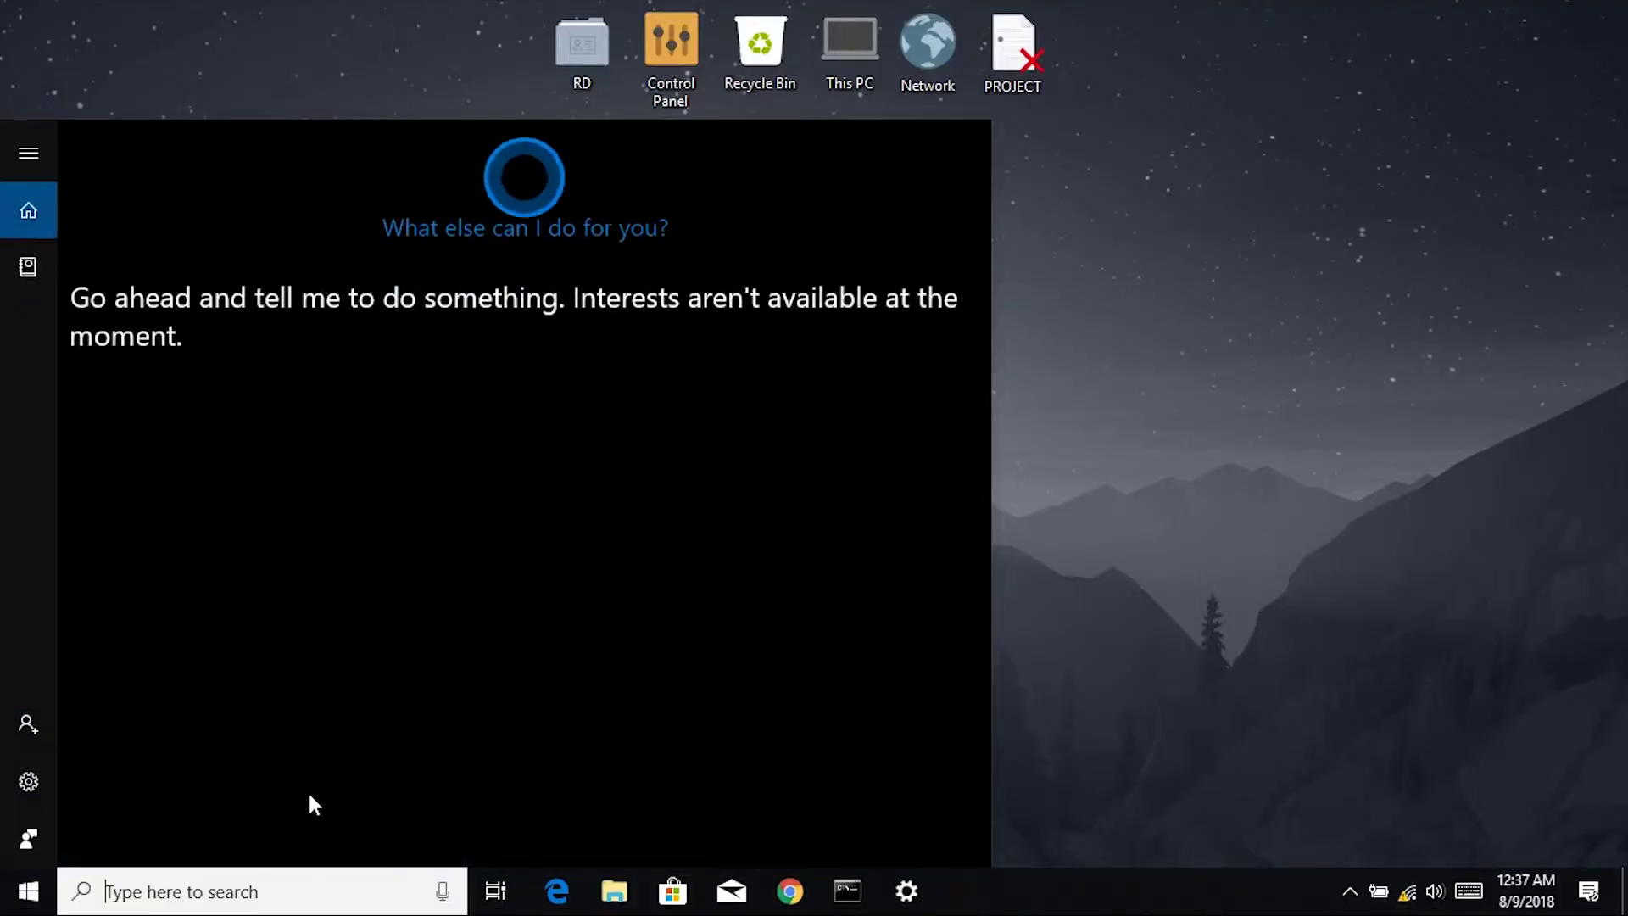
type("cmd")
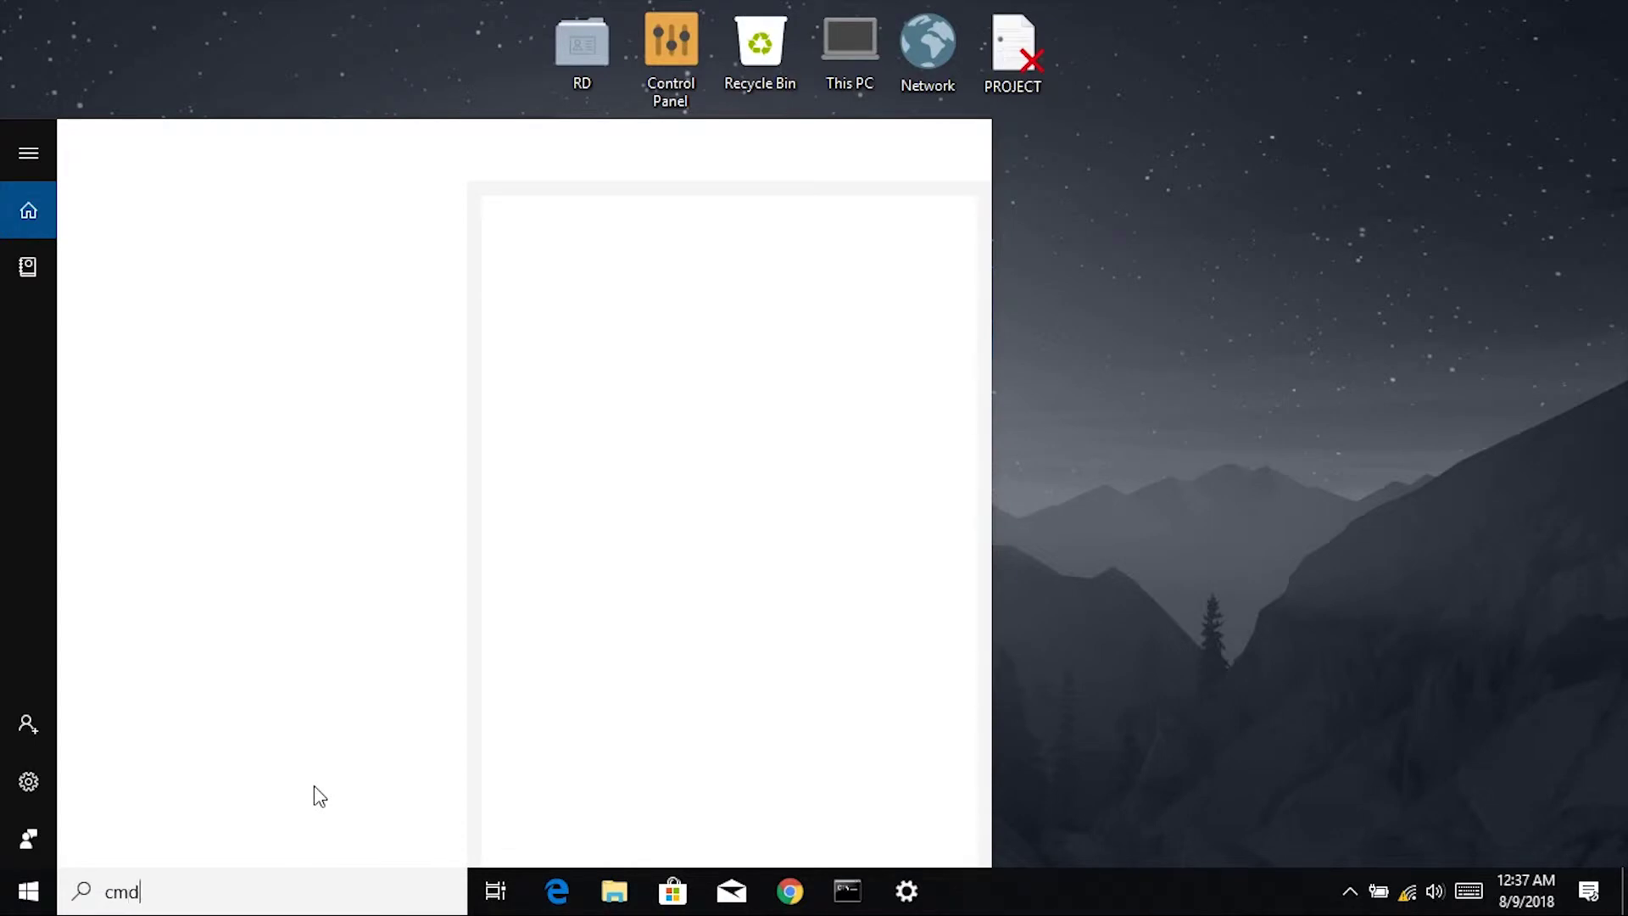
left_click(330, 279)
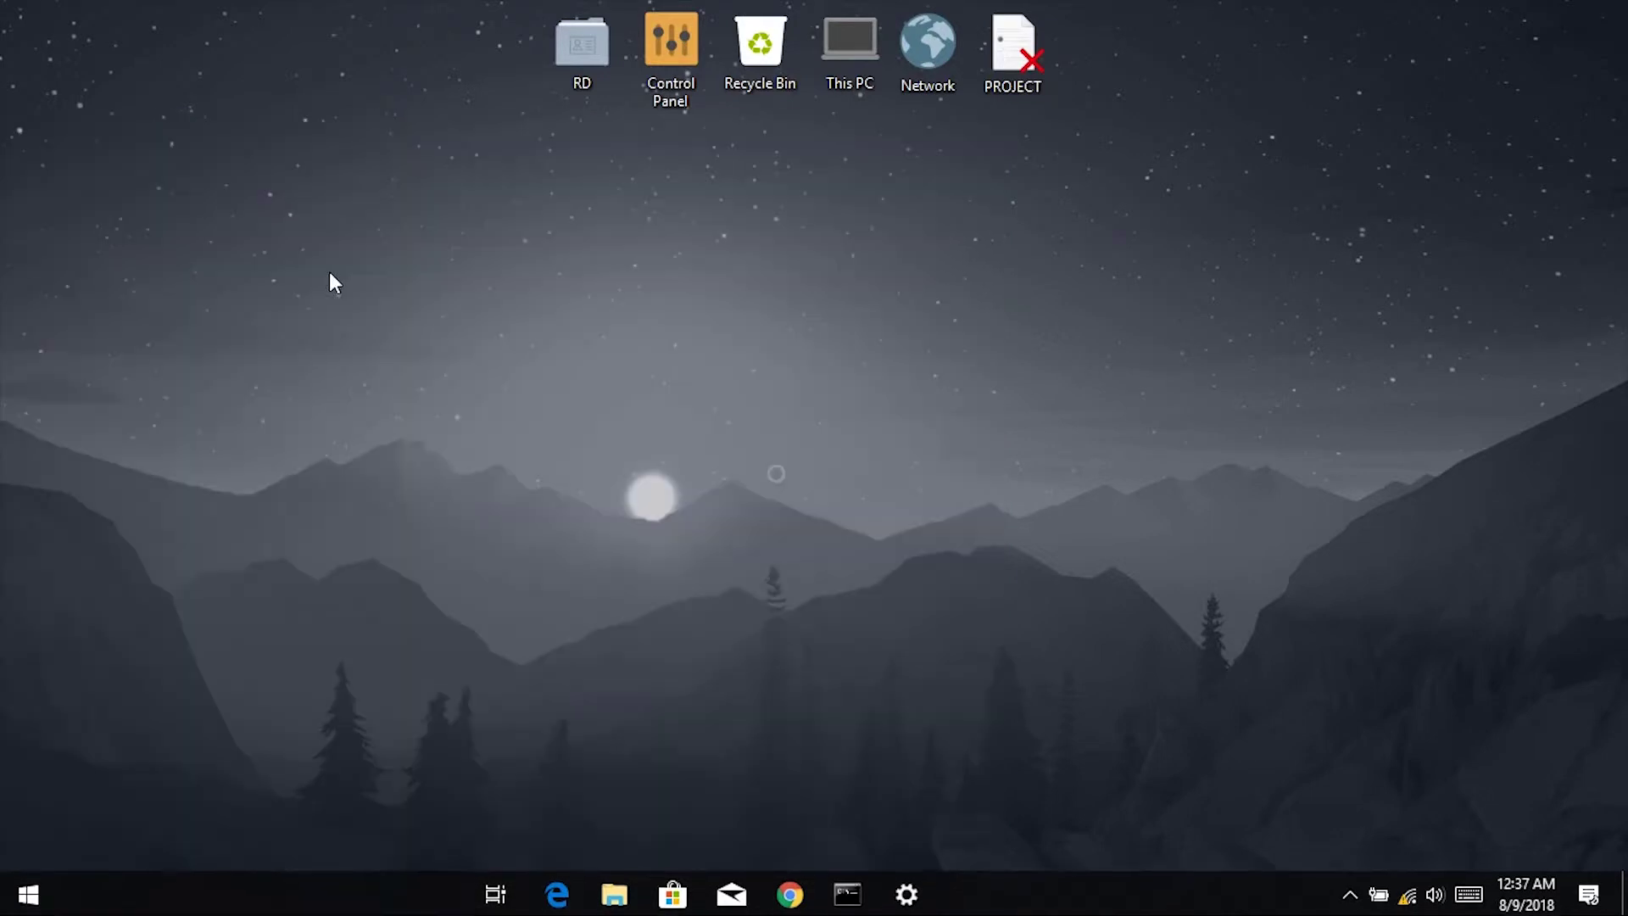
type("shut")
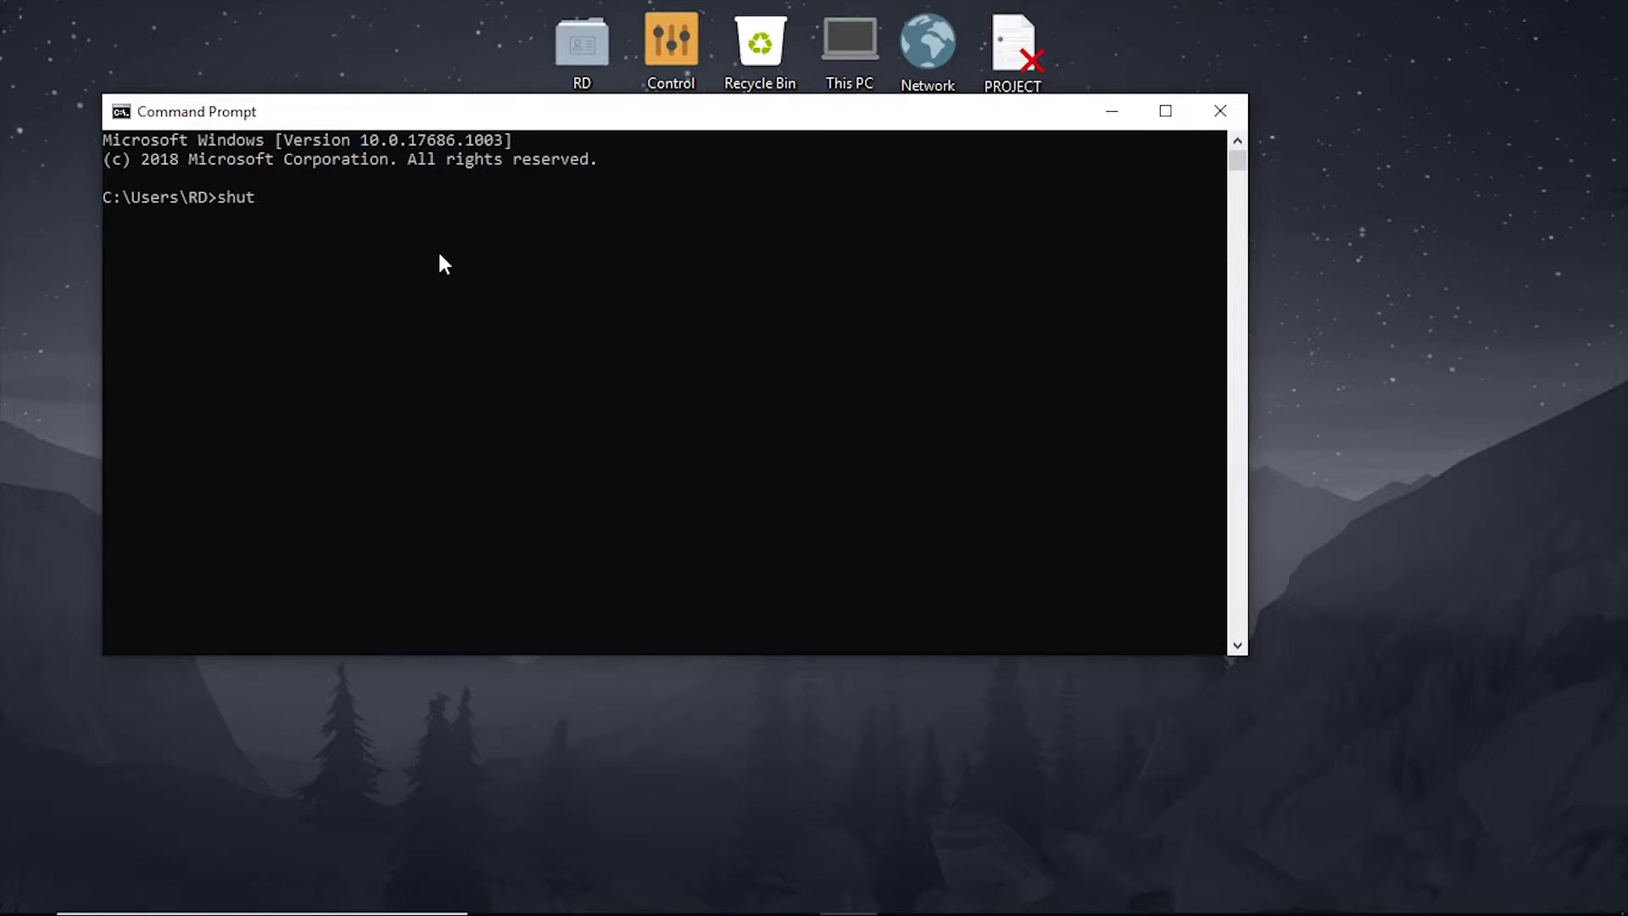
type("down -s -t 20")
key("Return")
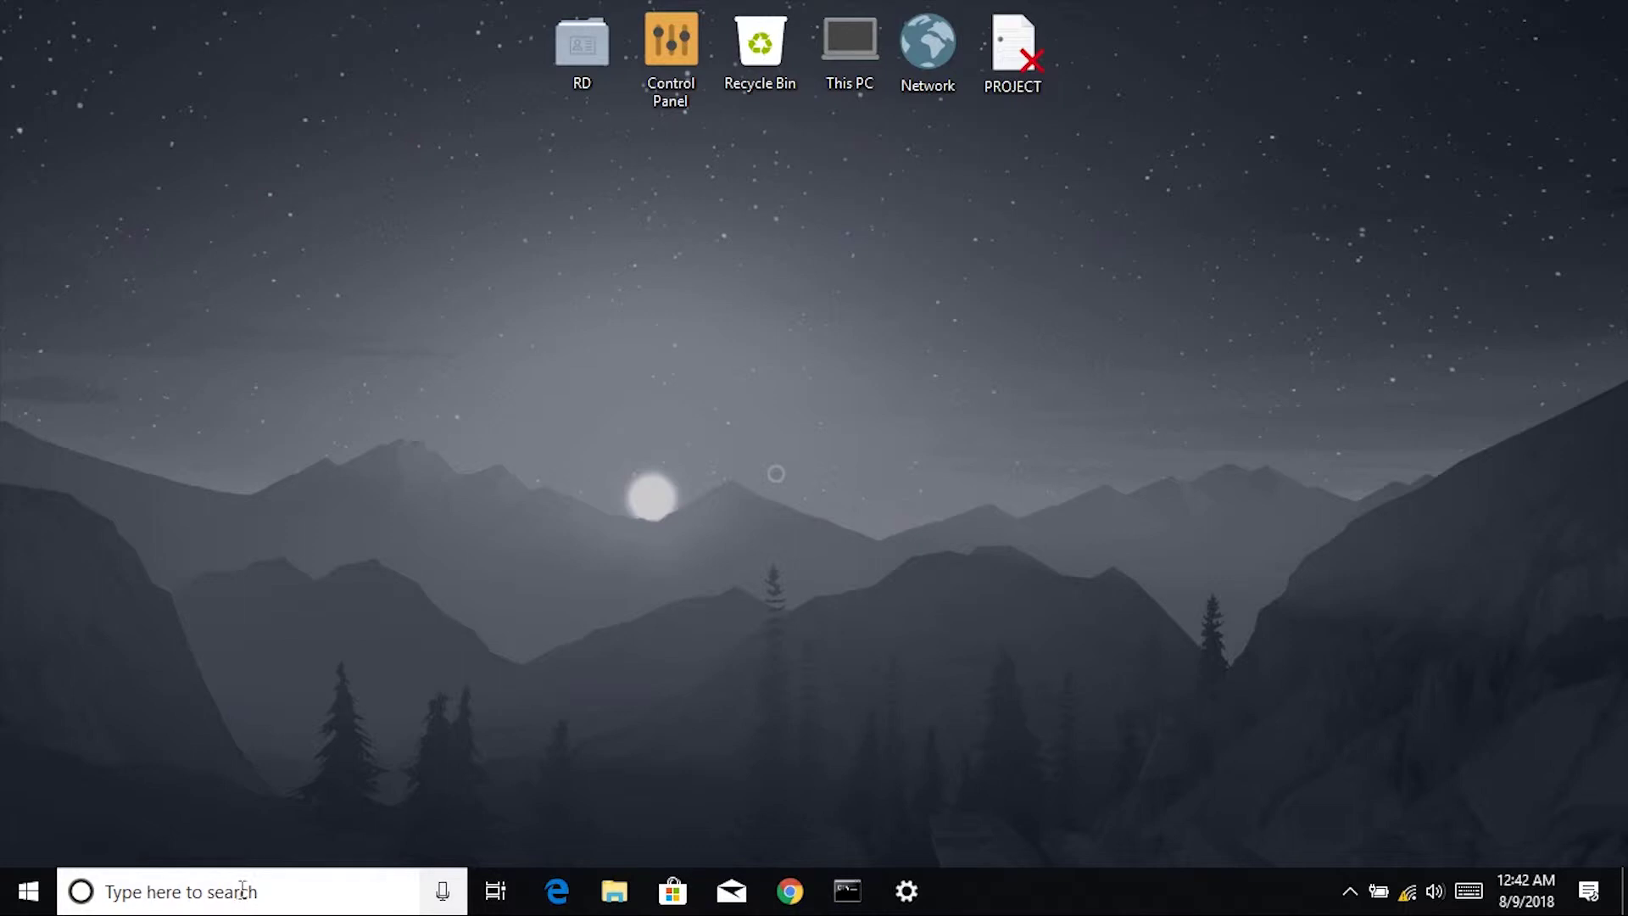
Open Windows PowerShell ISE and execute shutdown -s -t 10 in its console
left_click(242, 894)
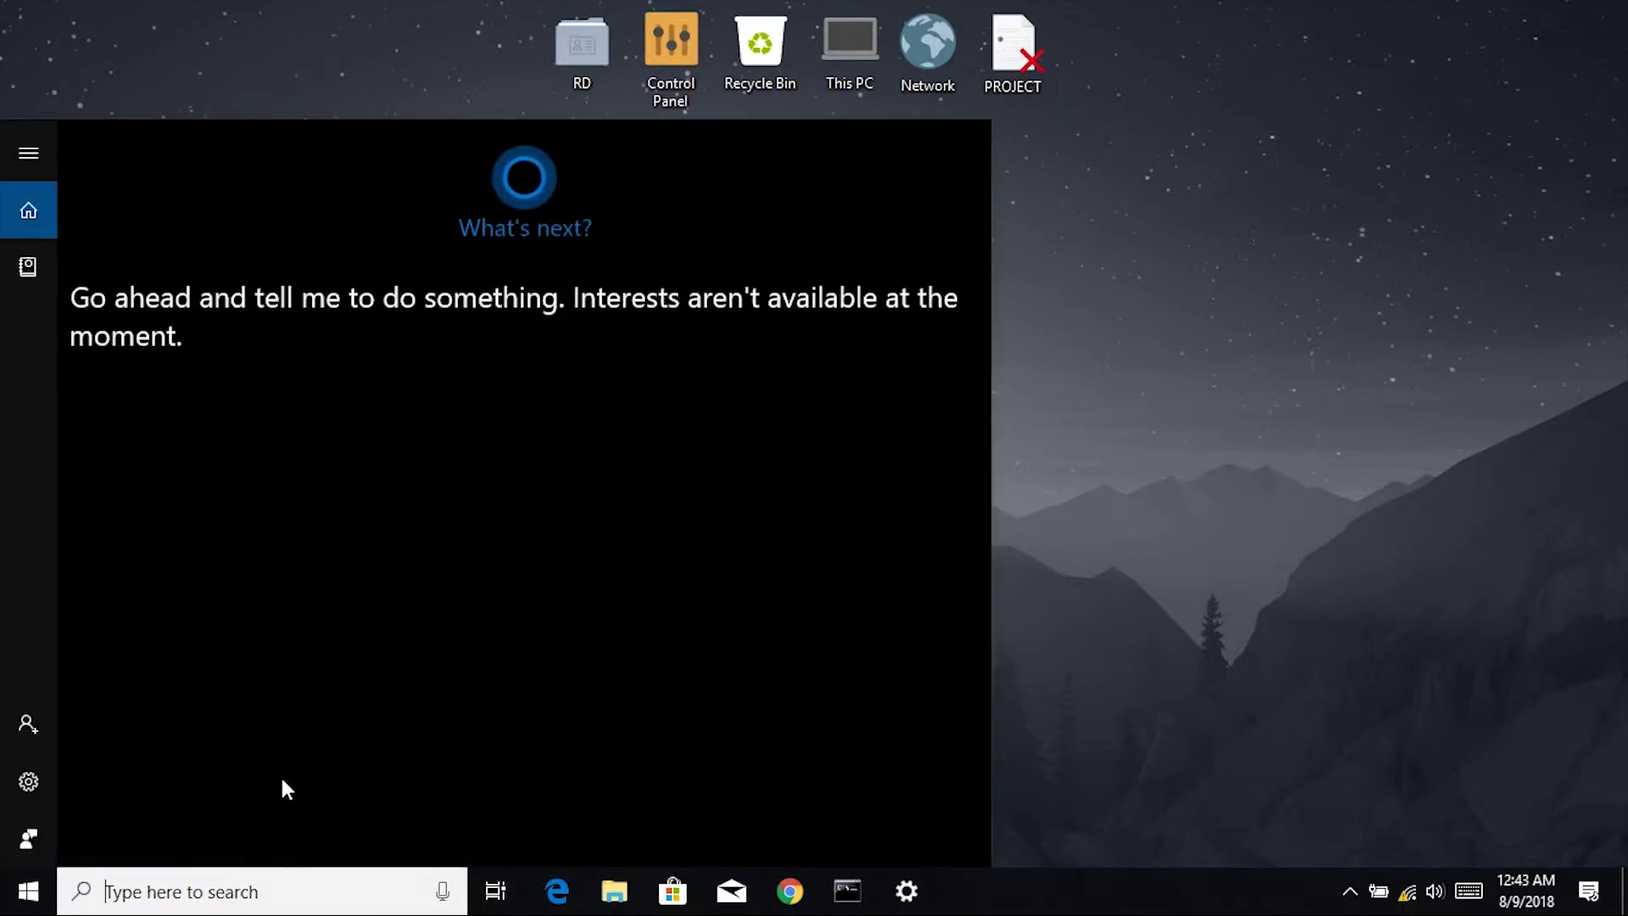
type("power")
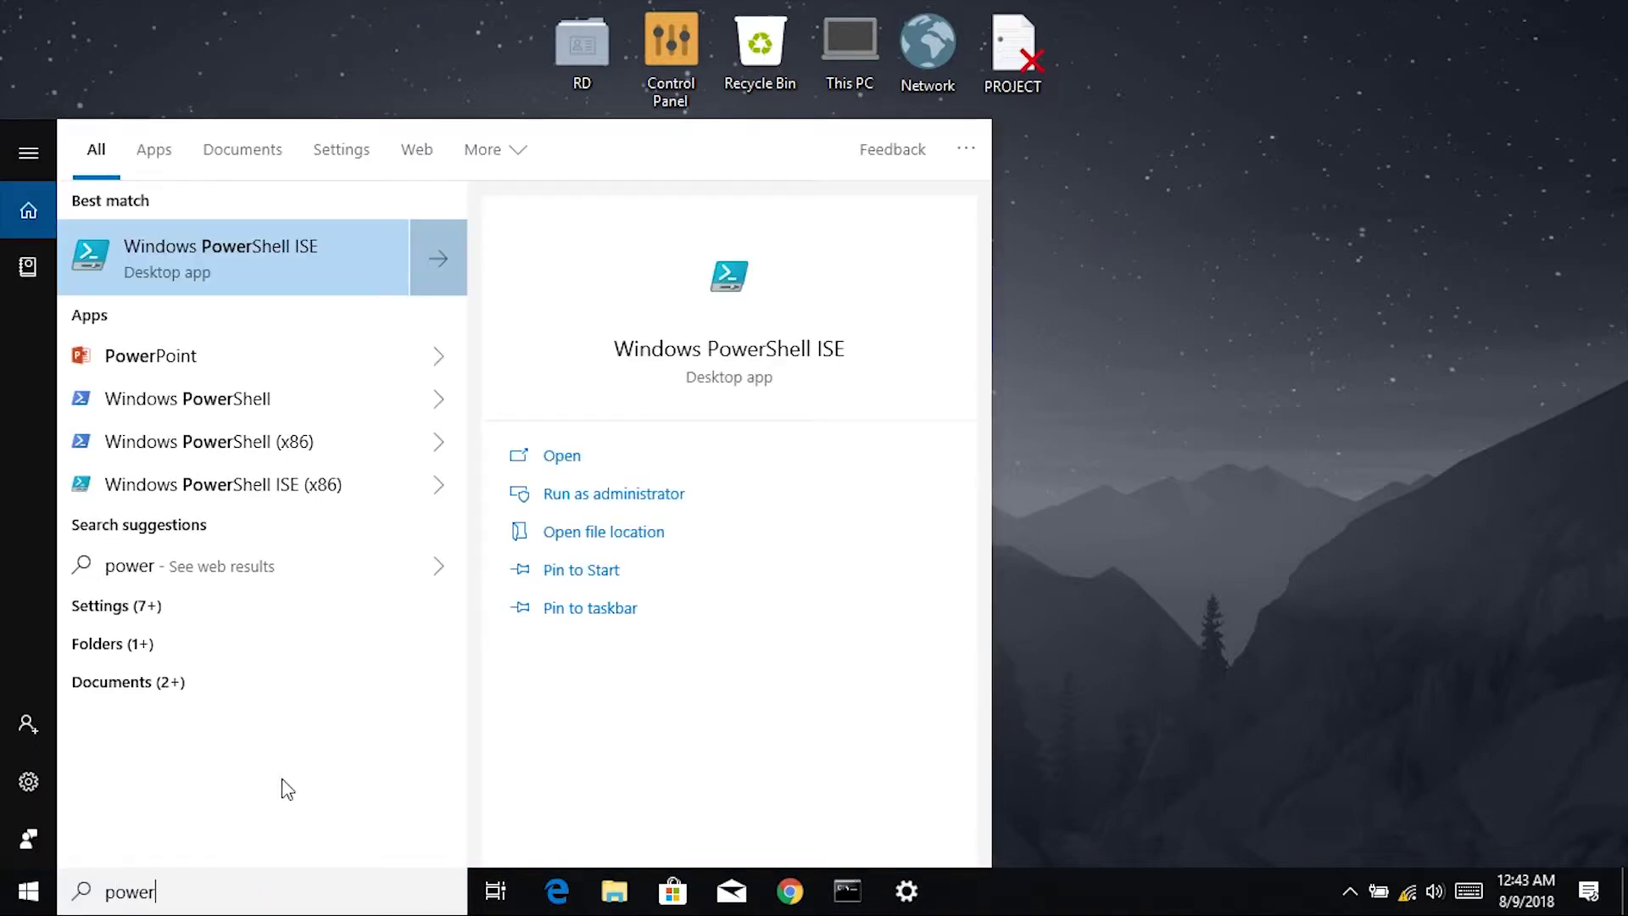
key("Return")
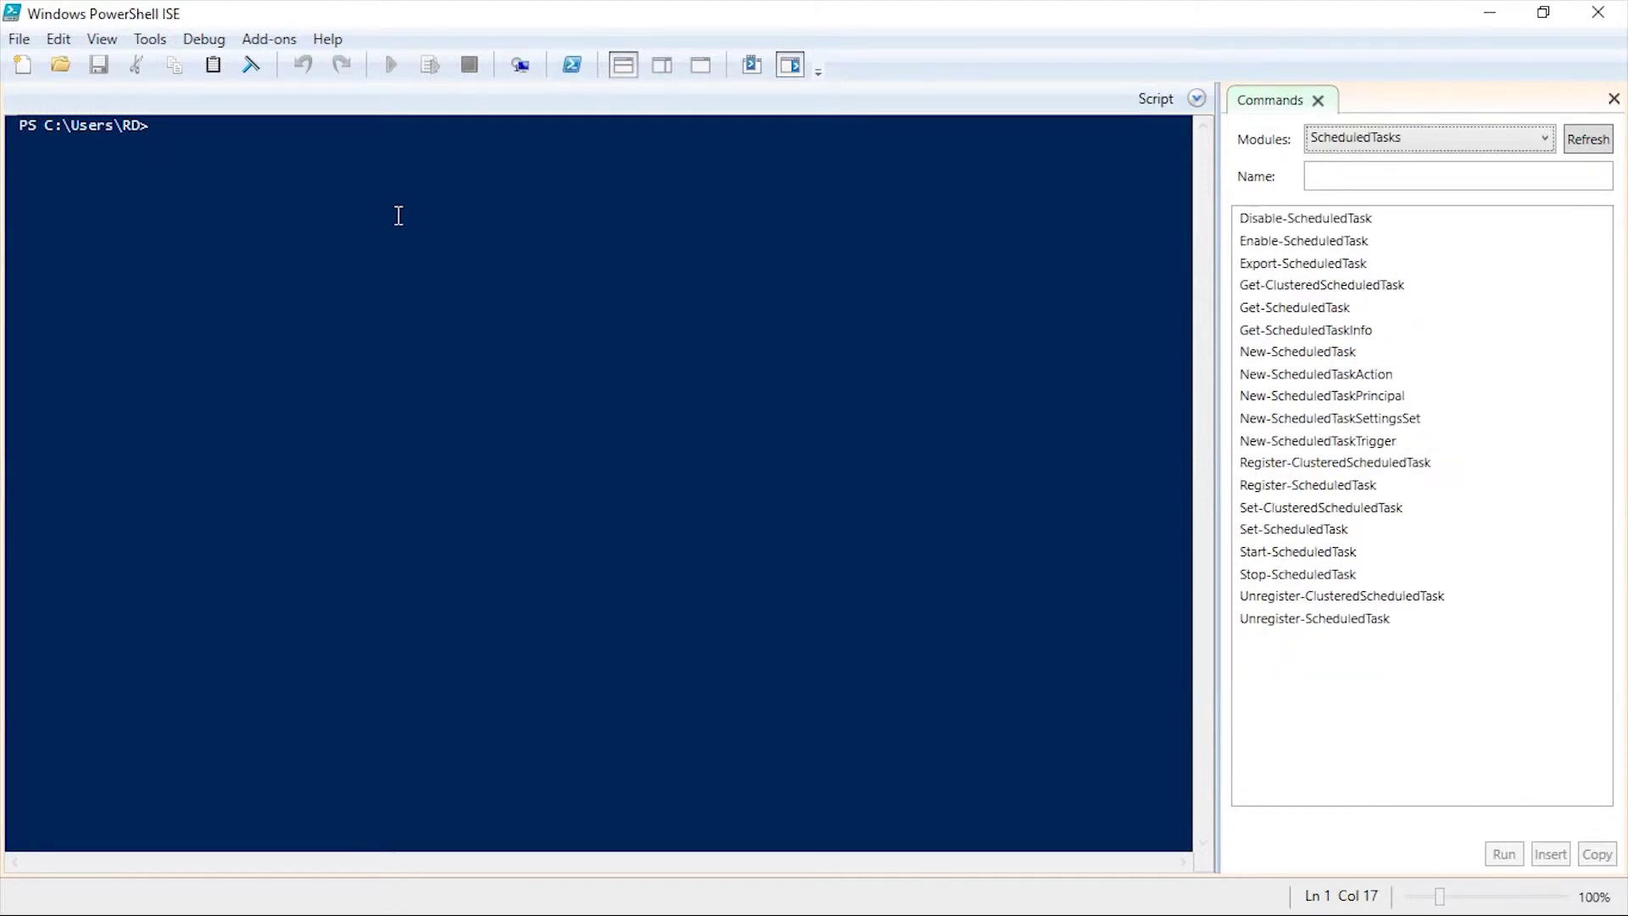
left_click(292, 167)
type("shutdown")
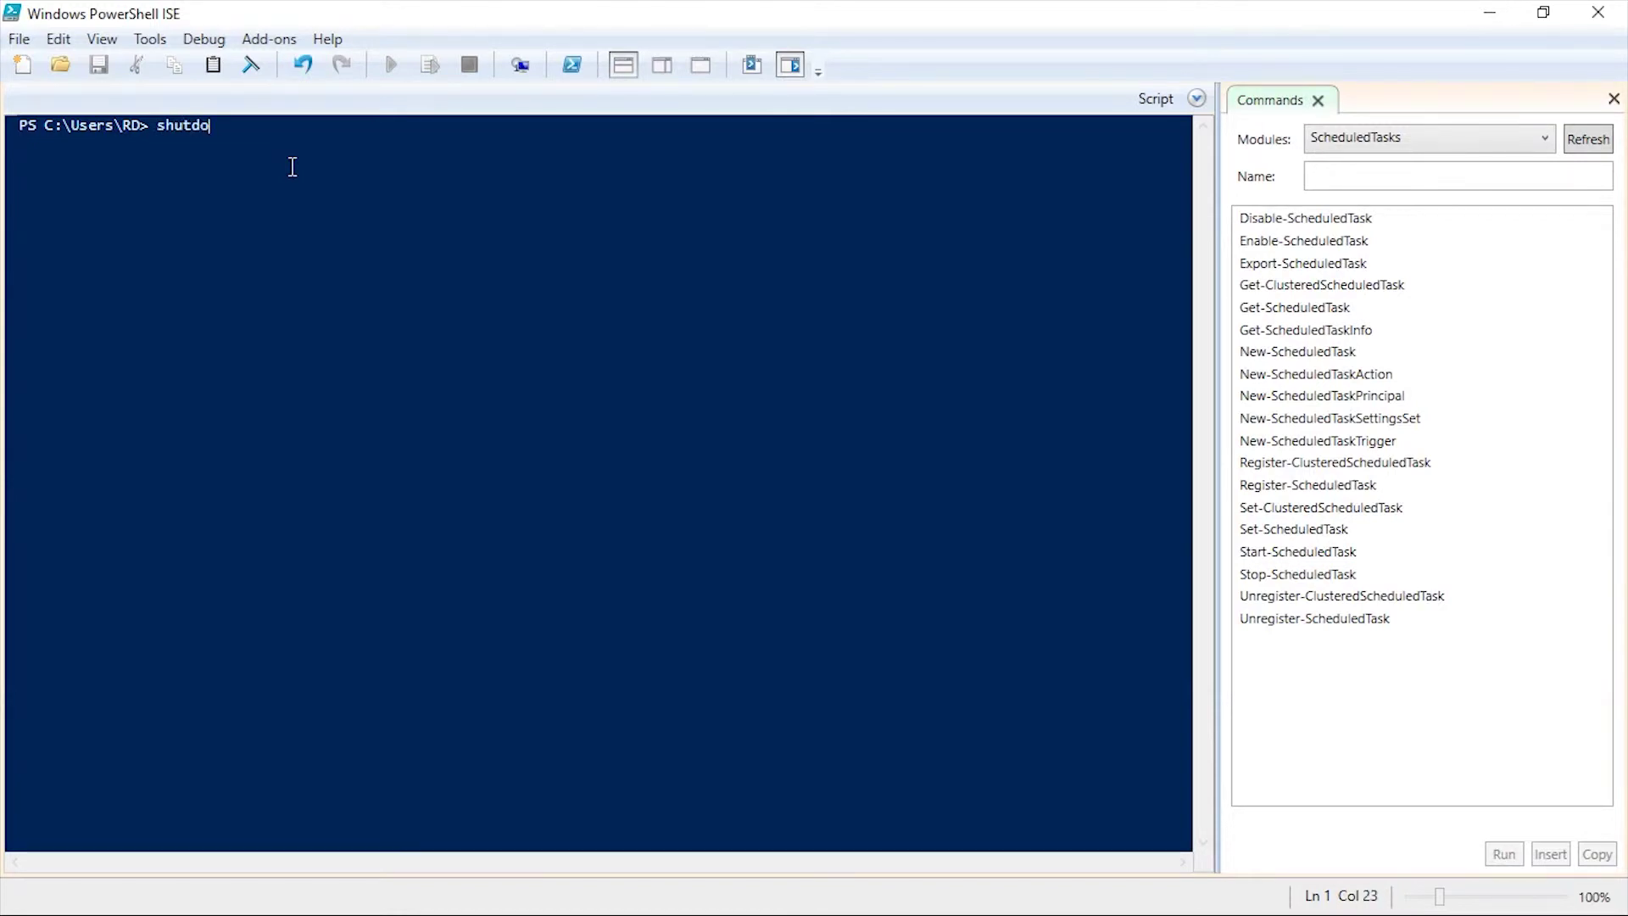
type(" -s t")
key("BackSpace")
type("-t 10")
key("Return")
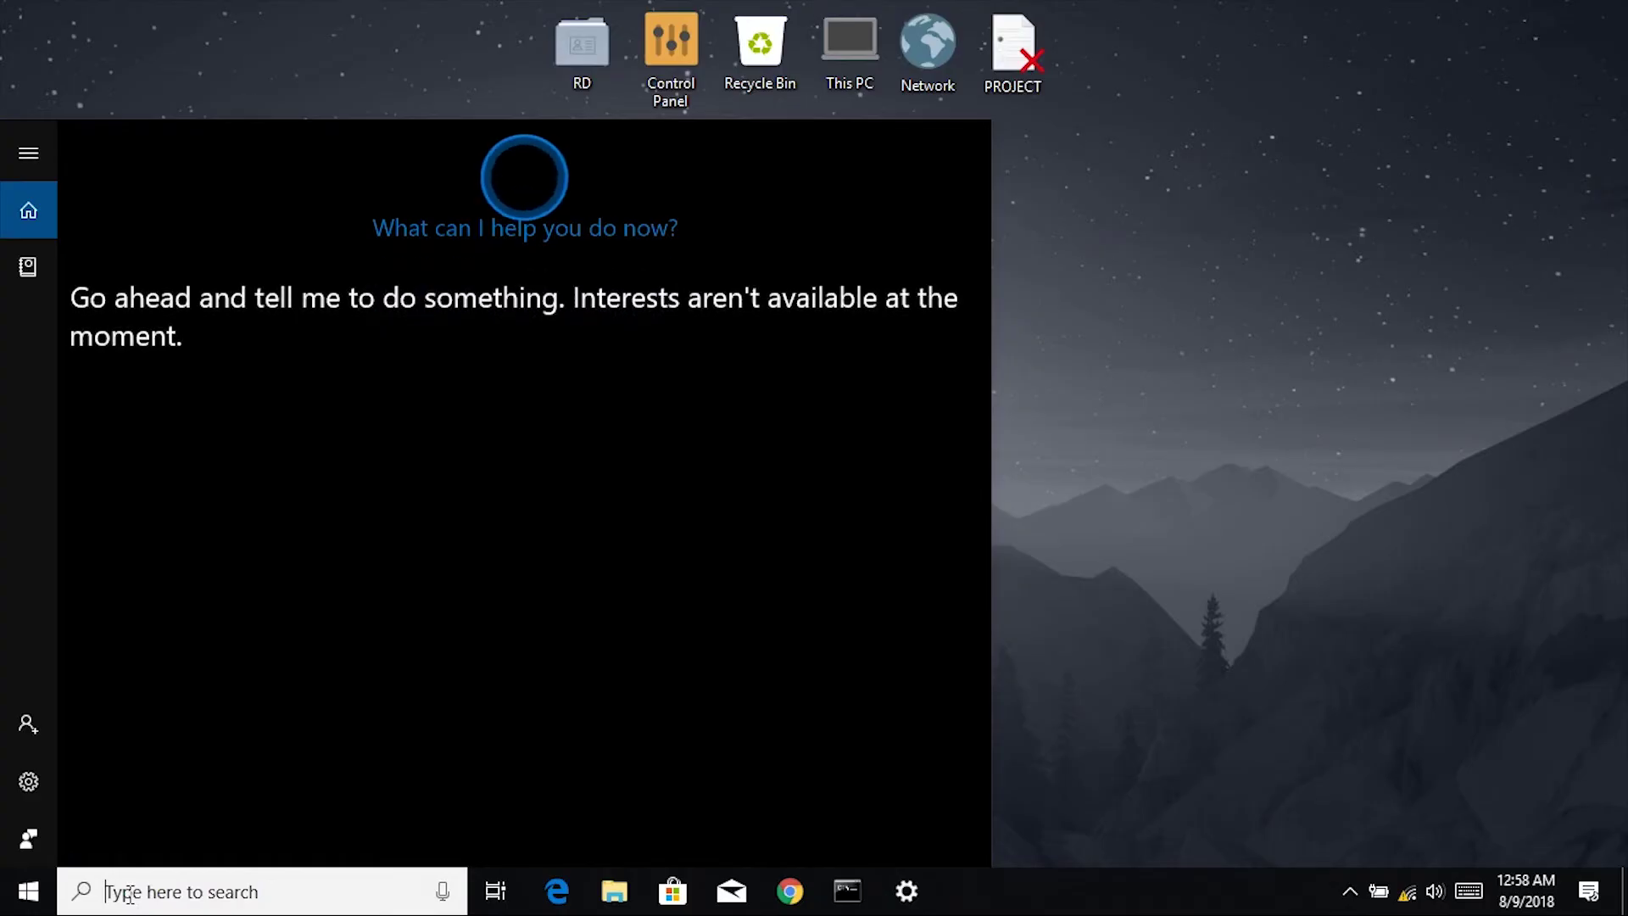
Open Task Scheduler at its local root, then restore, enlarge and reposition its window on the desktop
type("tas")
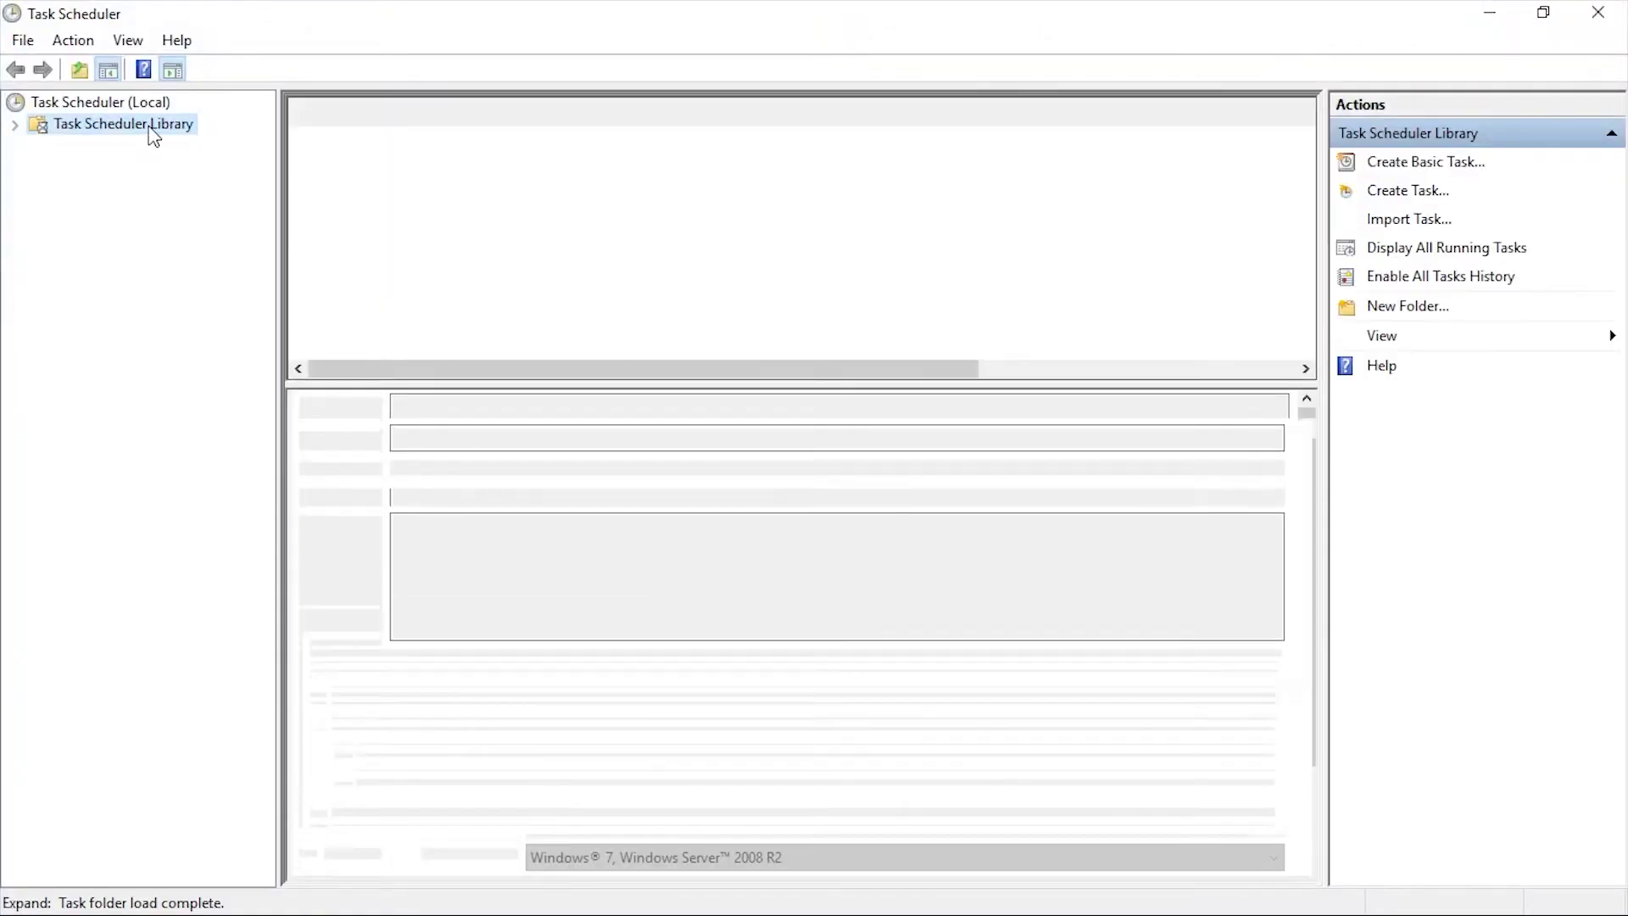
left_click(146, 104)
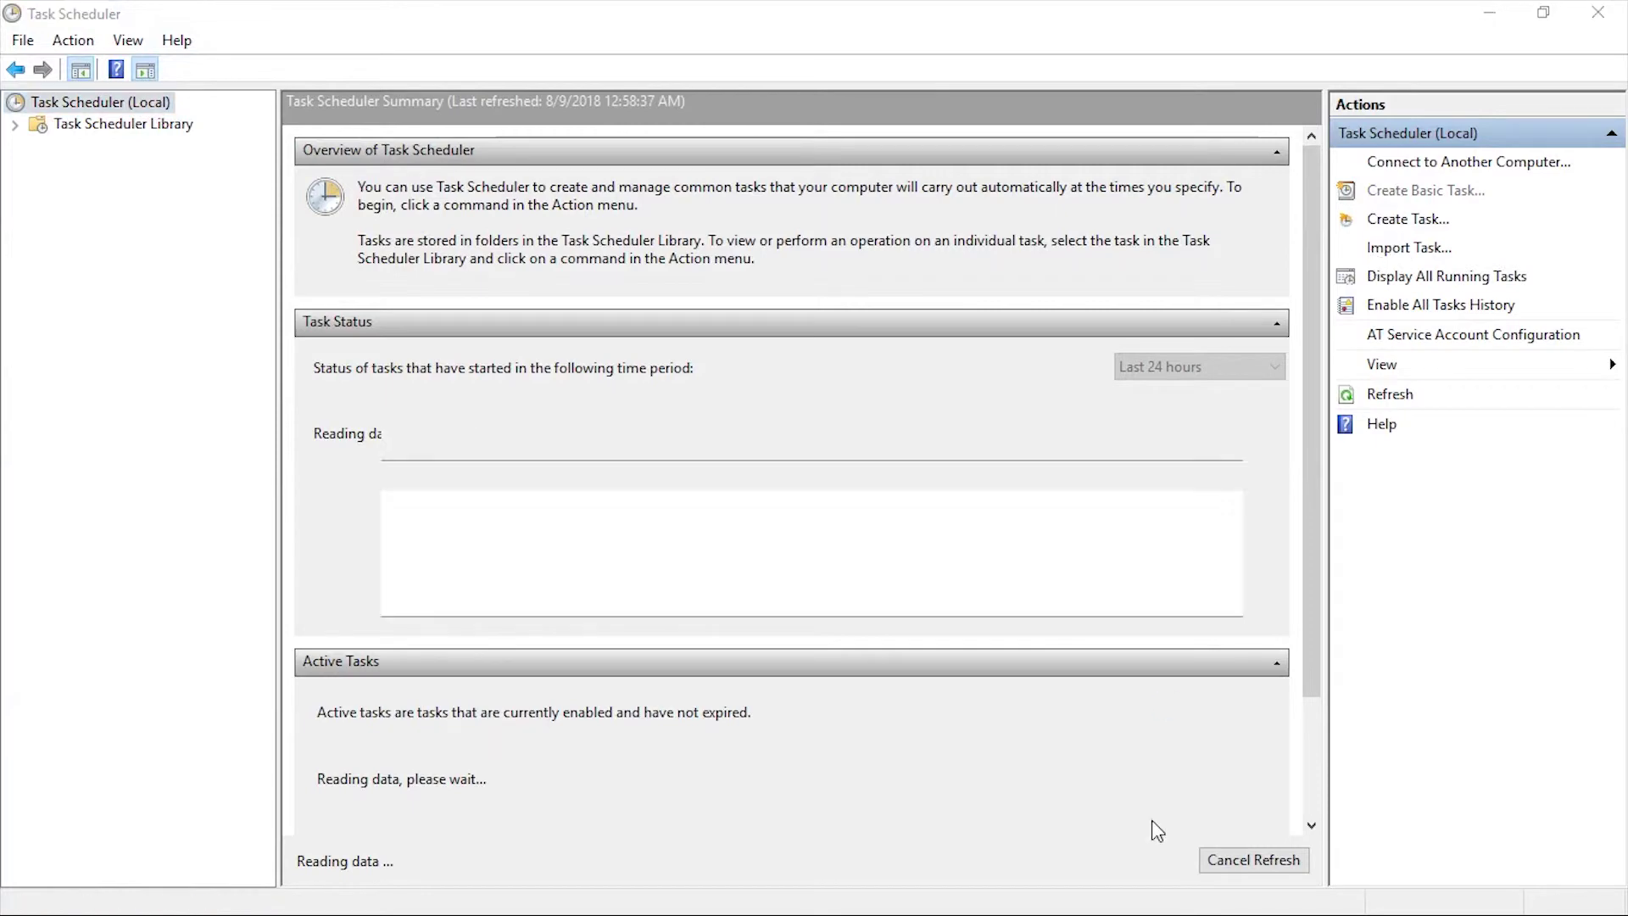
left_click(1209, 180)
left_click(1562, 10)
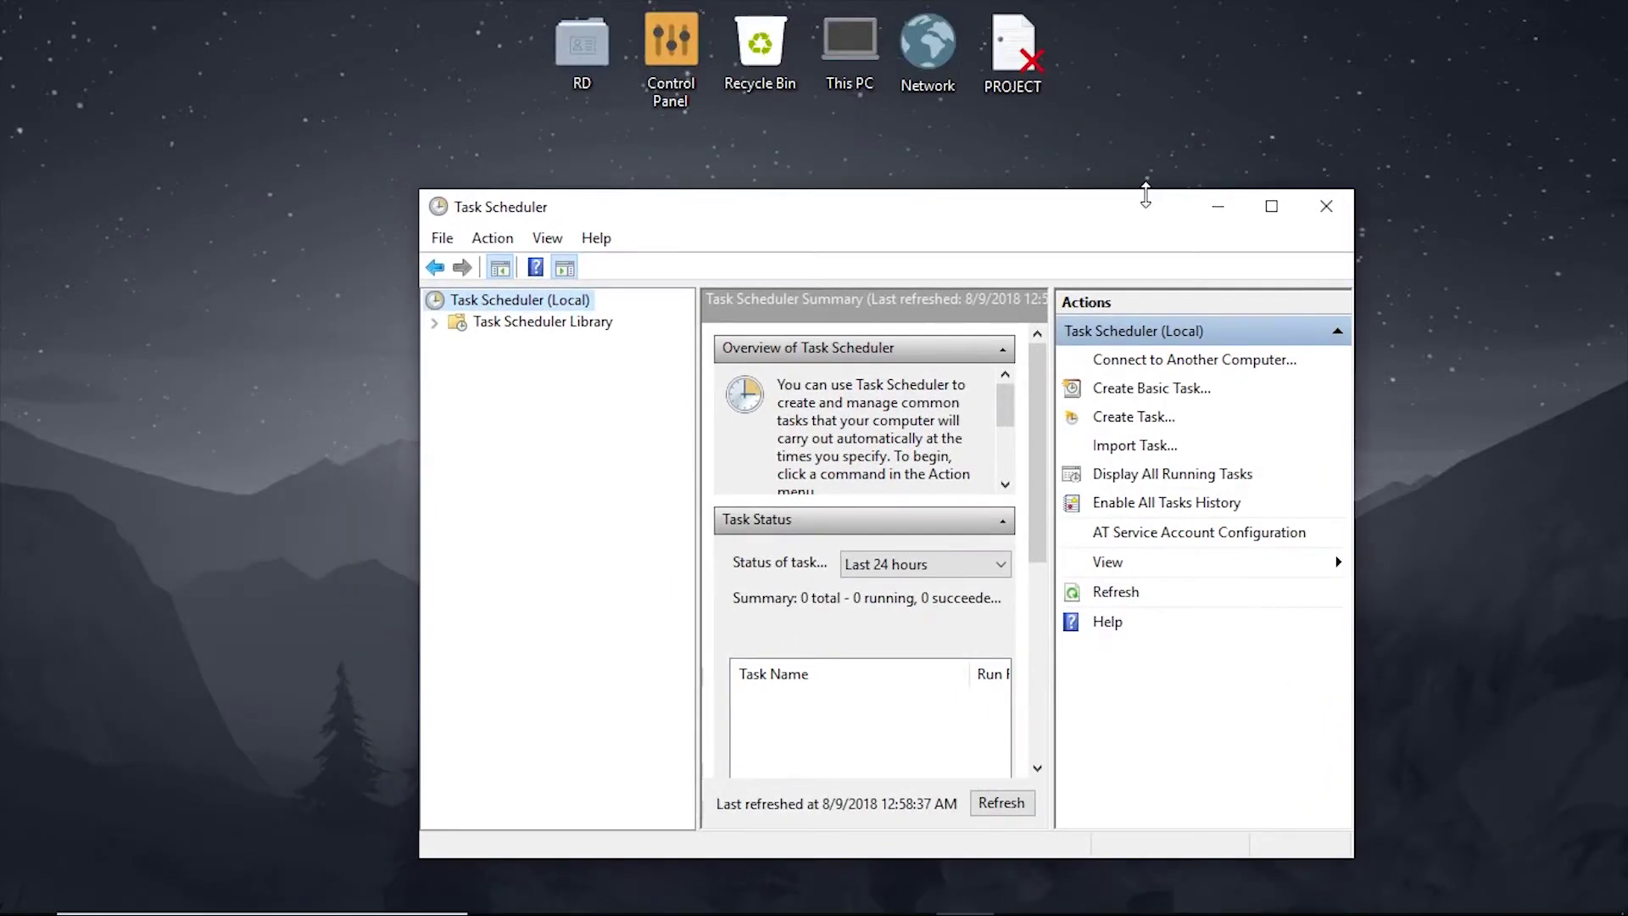
left_click_drag(1137, 218, 1088, 77)
left_click_drag(1303, 440, 1509, 424)
left_click_drag(1092, 75, 738, 87)
Start a new basic task named shutdown and give it a One time trigger
left_click(975, 246)
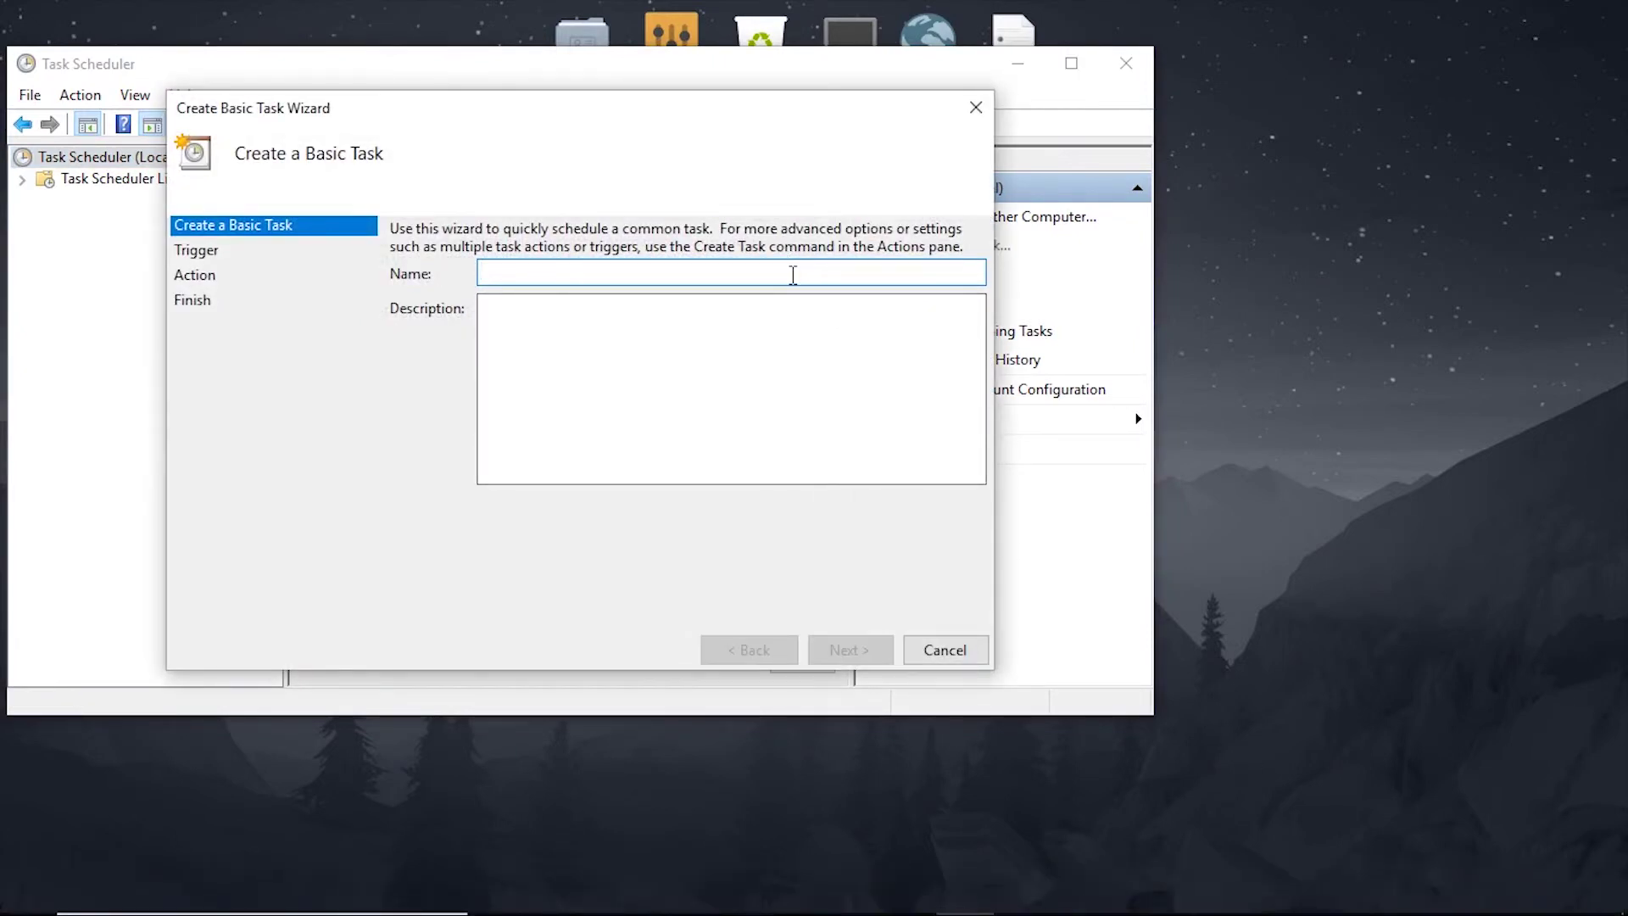
type("shutdown")
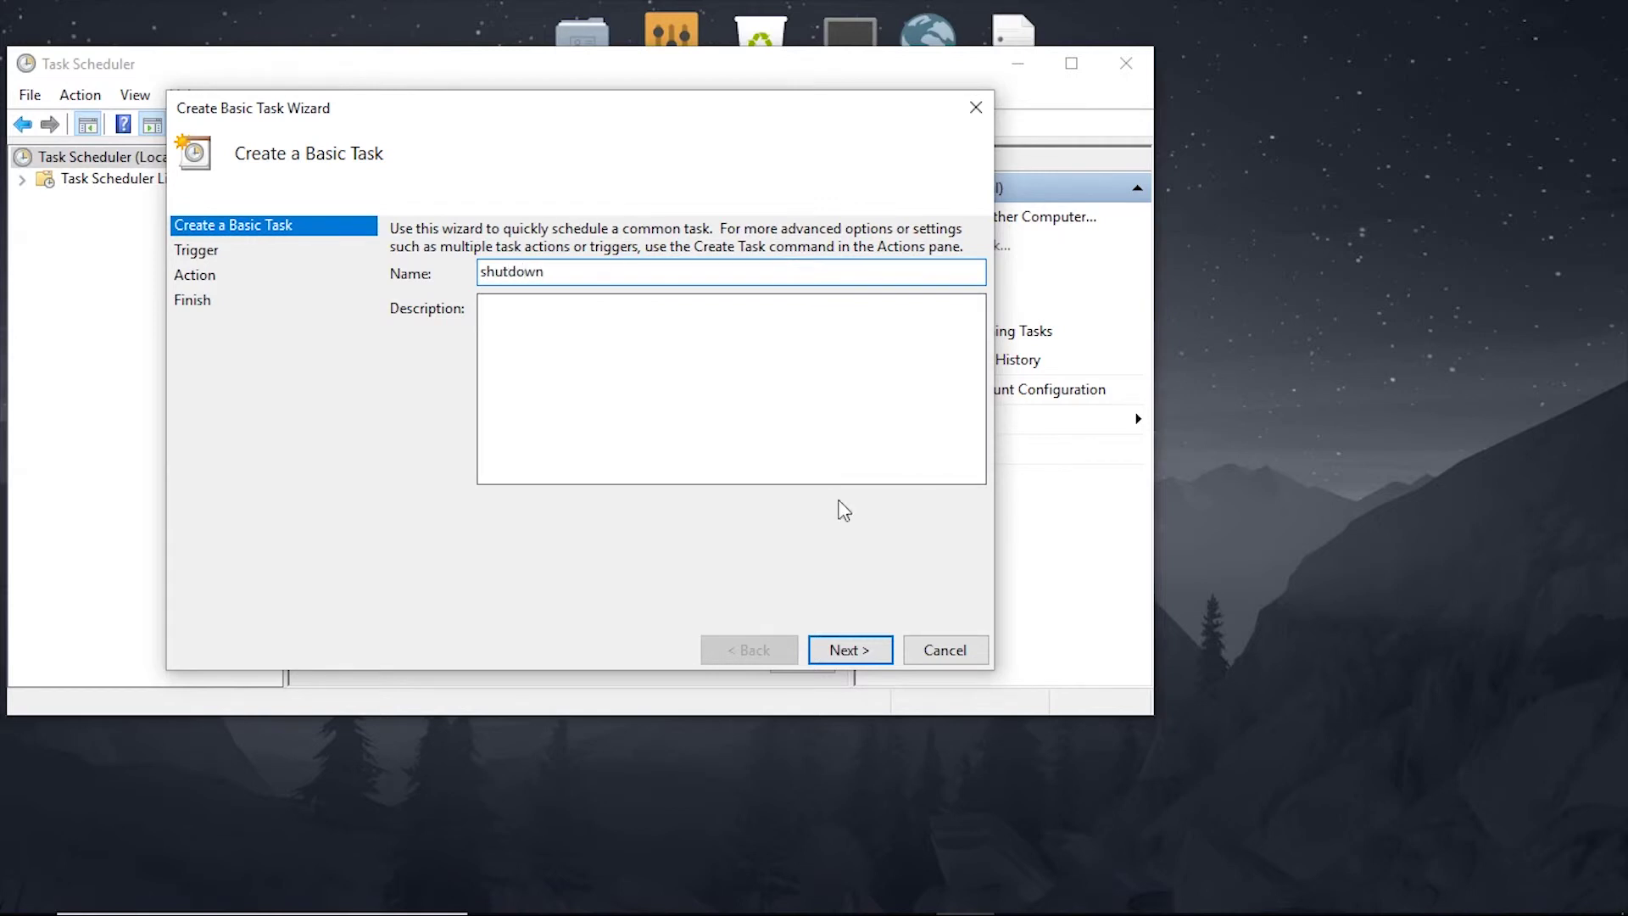
left_click(860, 655)
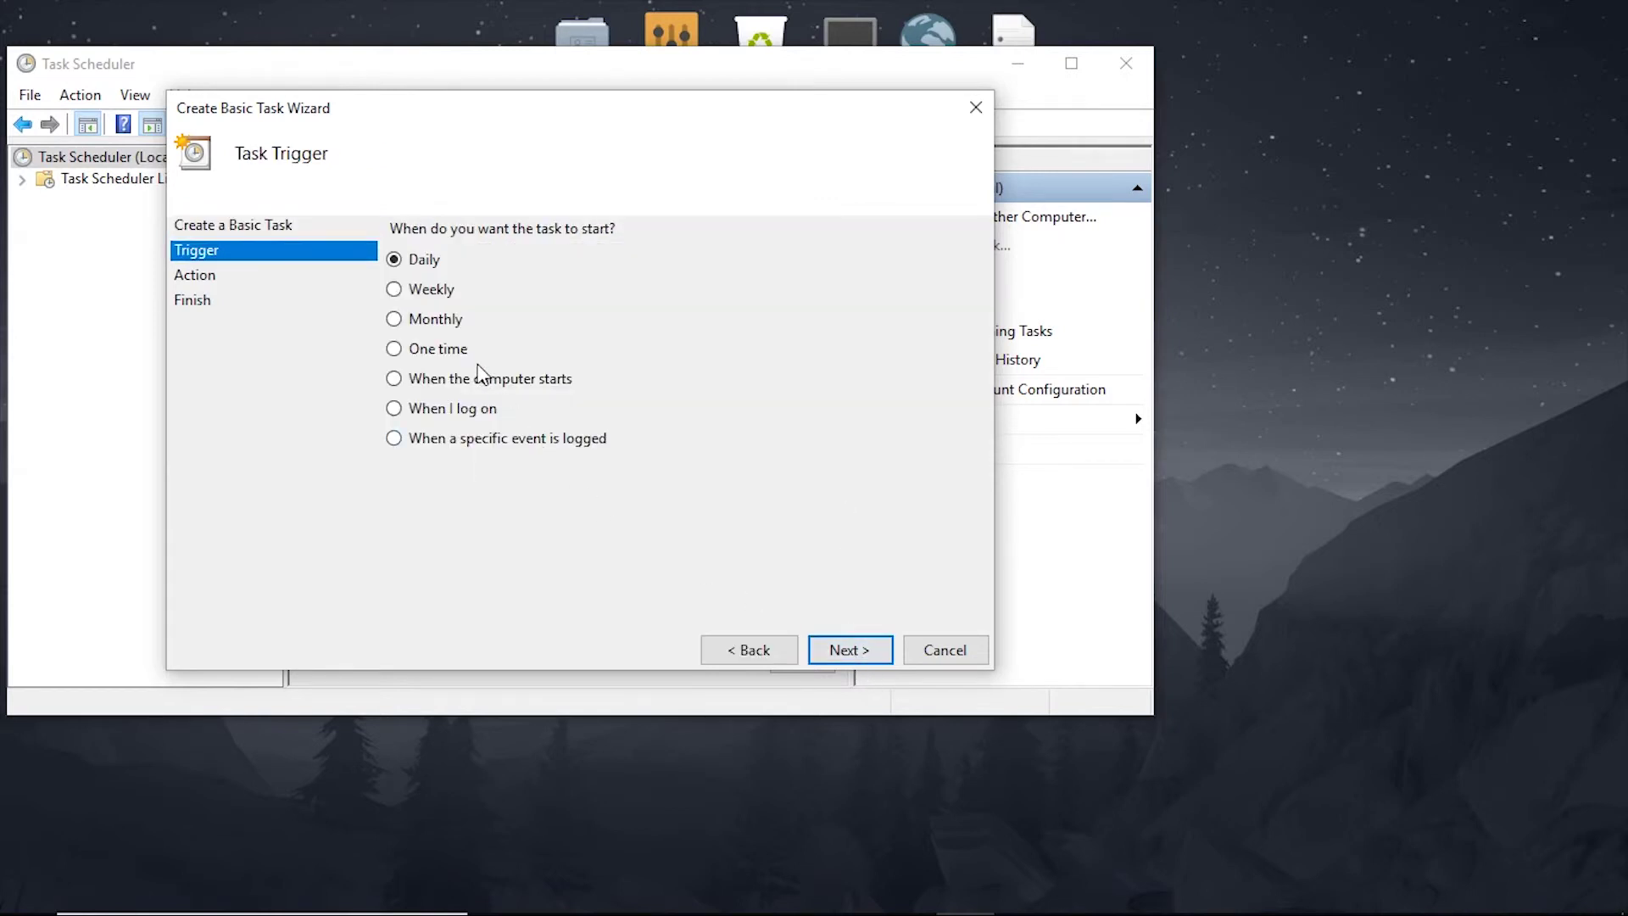
left_click(450, 352)
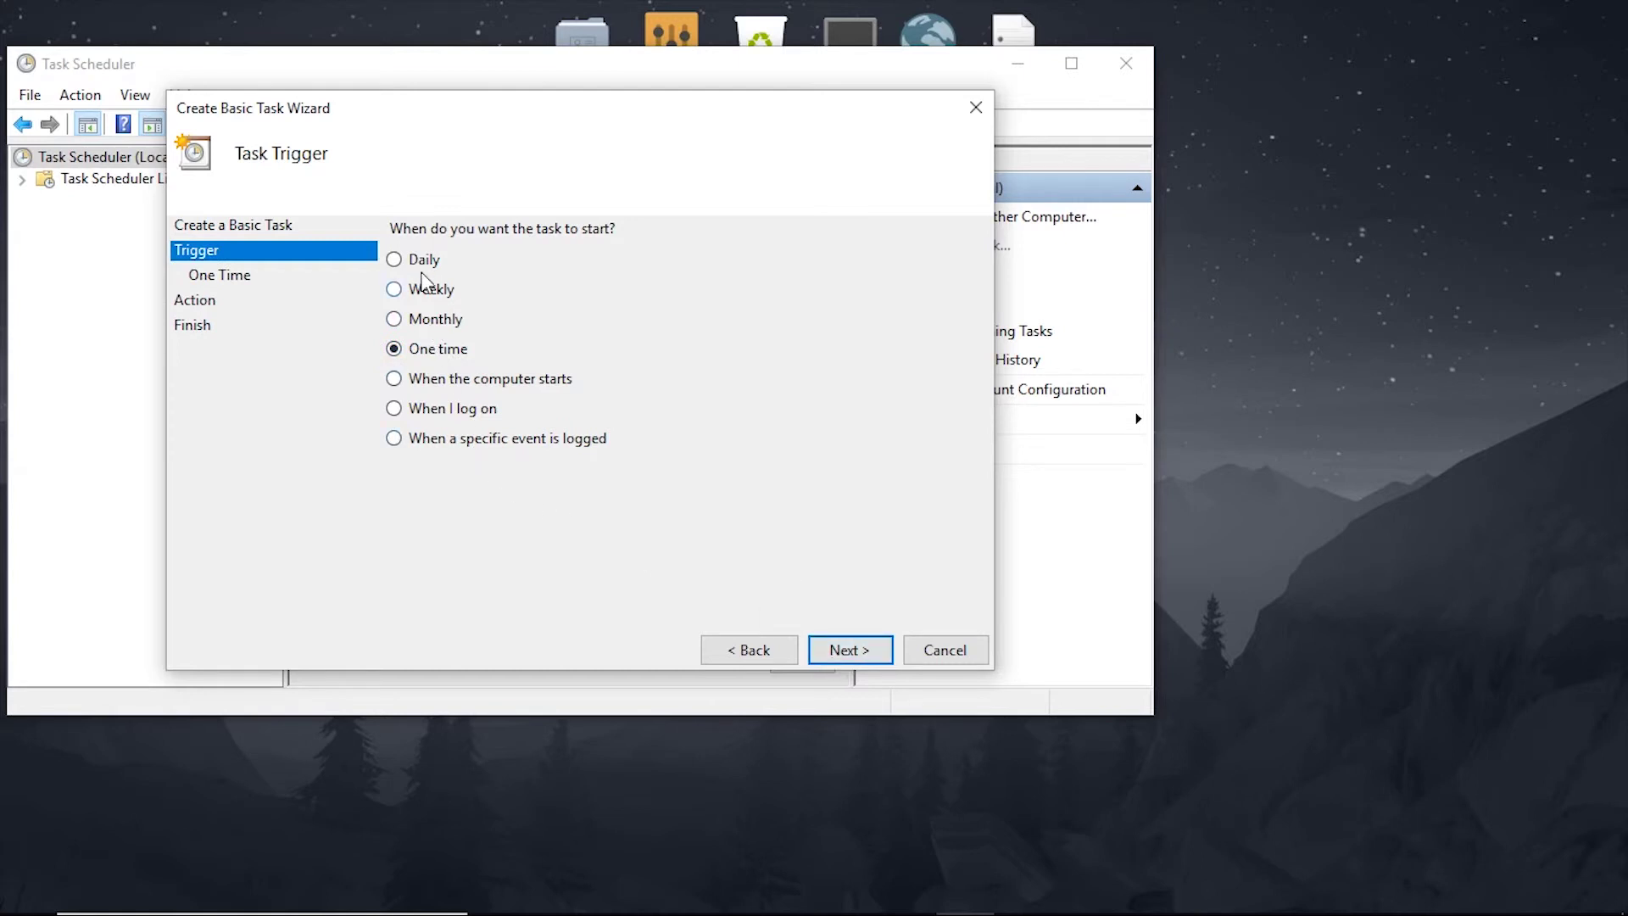
left_click(873, 657)
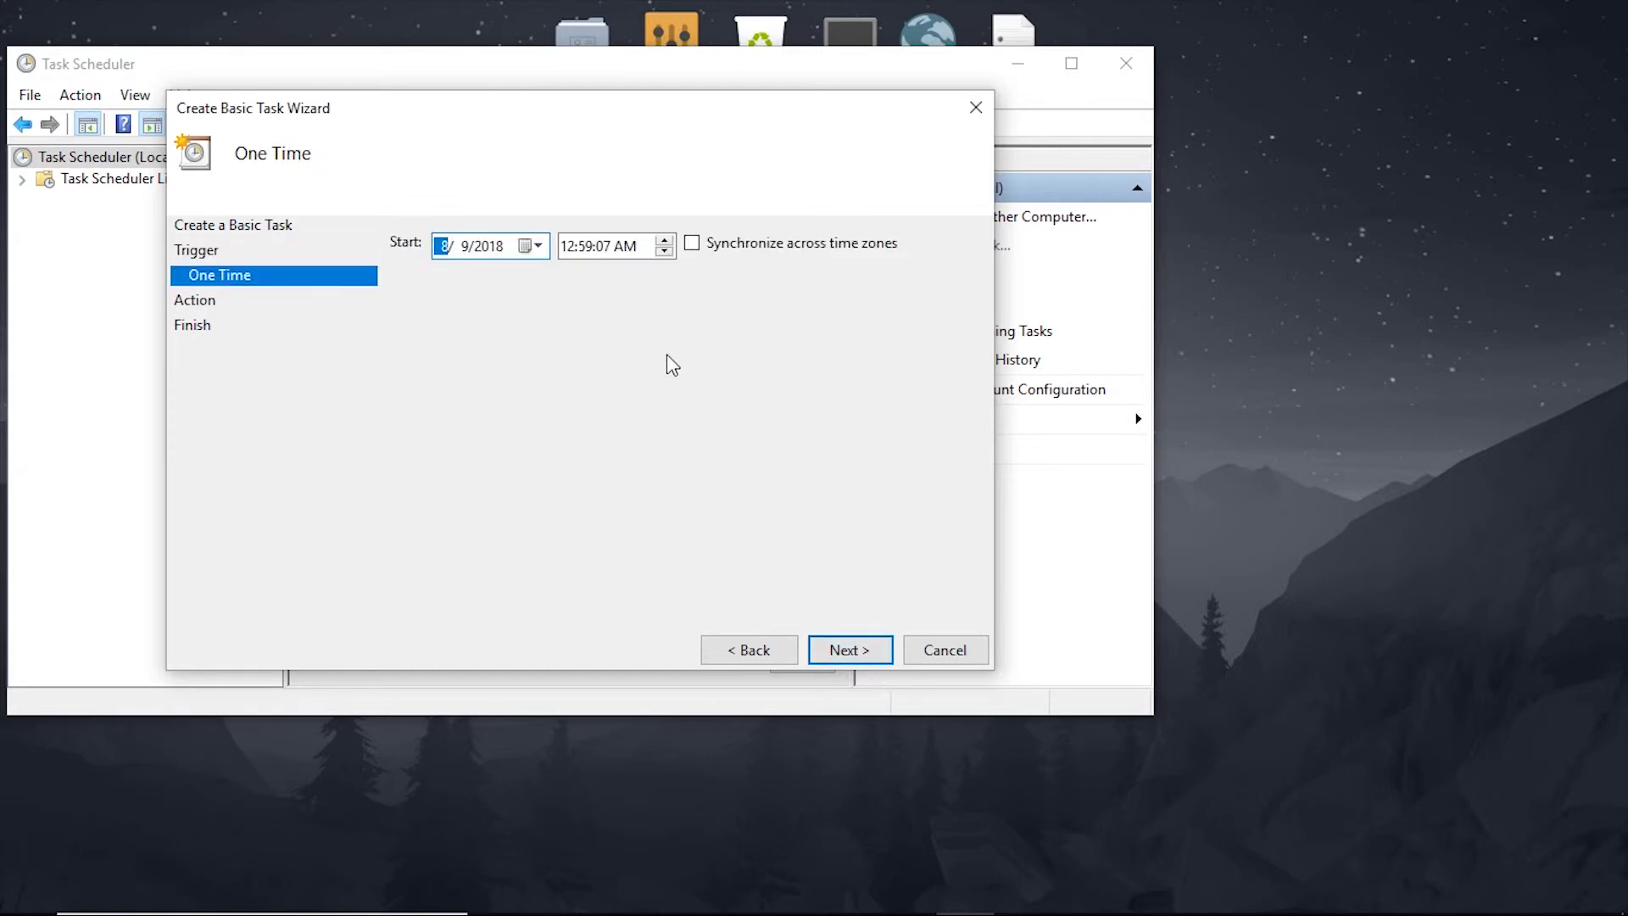
Set the one-time trigger's start time to 1:01:07 AM, leaving the date at 8/9/2018, and continue to the action choice
left_click(591, 247)
left_click(568, 247)
left_click(669, 239)
left_click(586, 246)
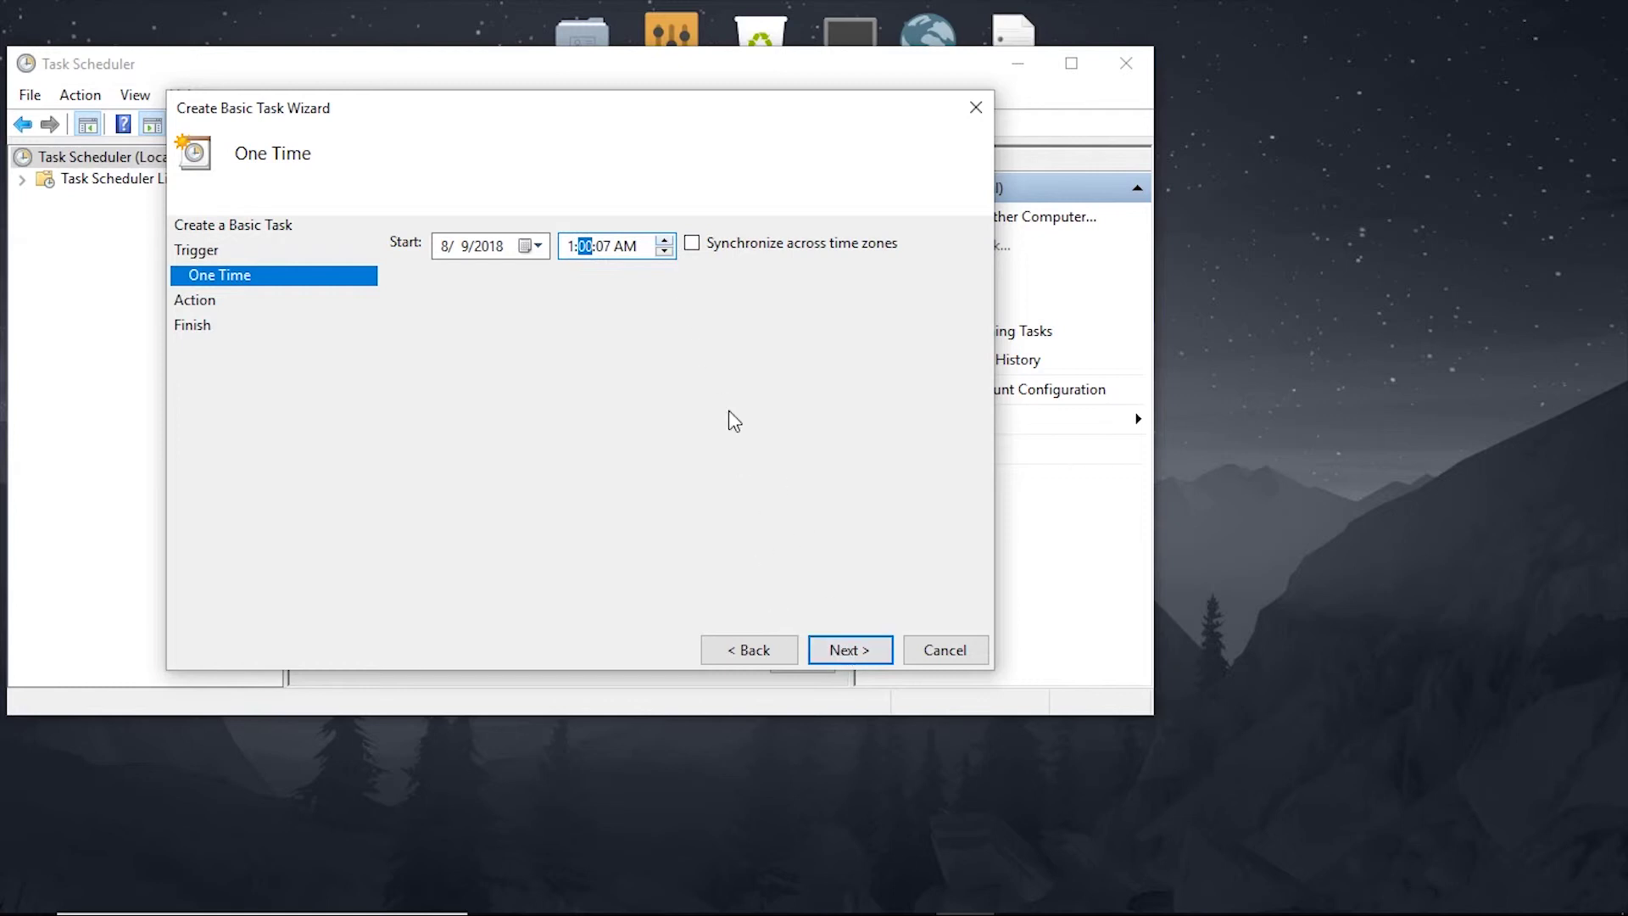
left_click(664, 242)
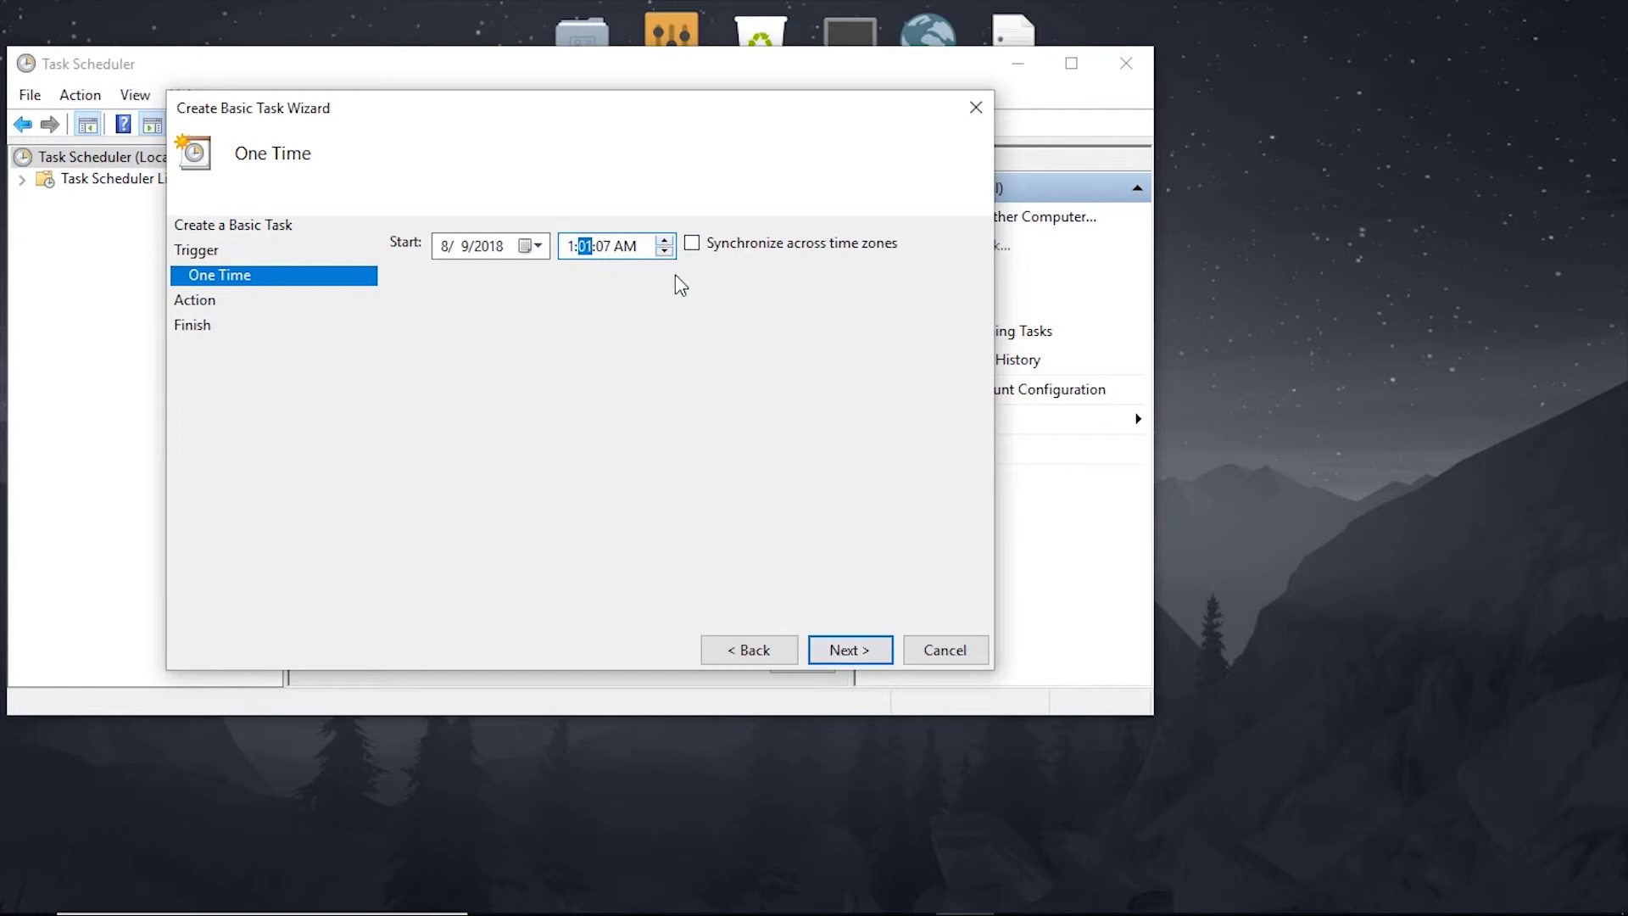
left_click(853, 659)
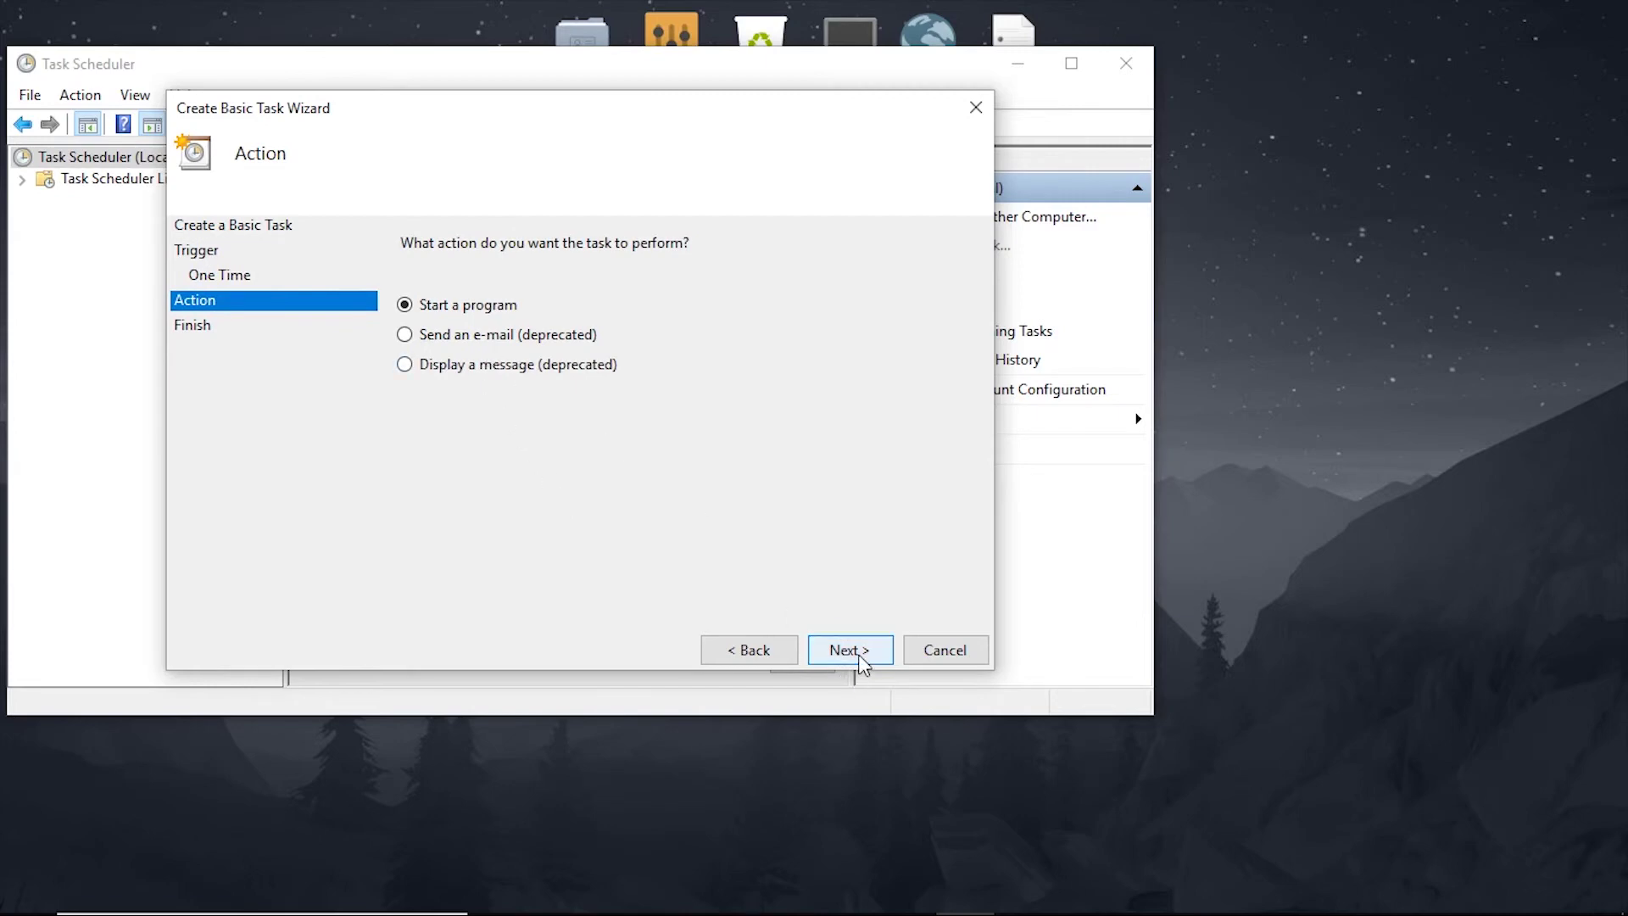
Accept Start a program as the task's action and browse to C:\Windows\System32 for its program file
left_click(850, 650)
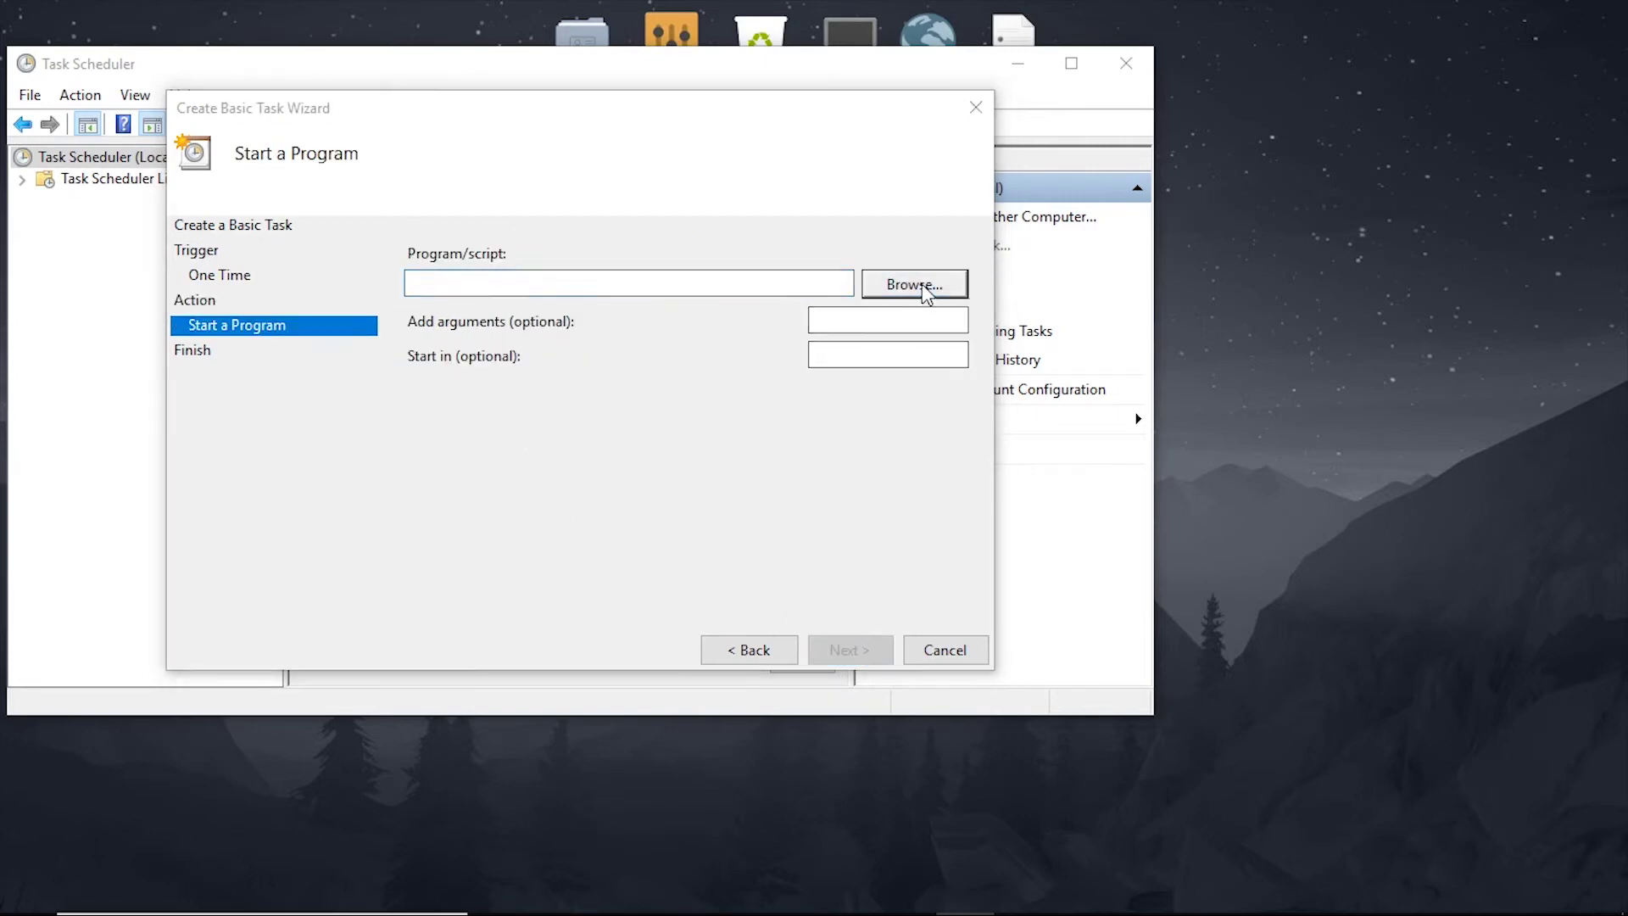
left_click(923, 286)
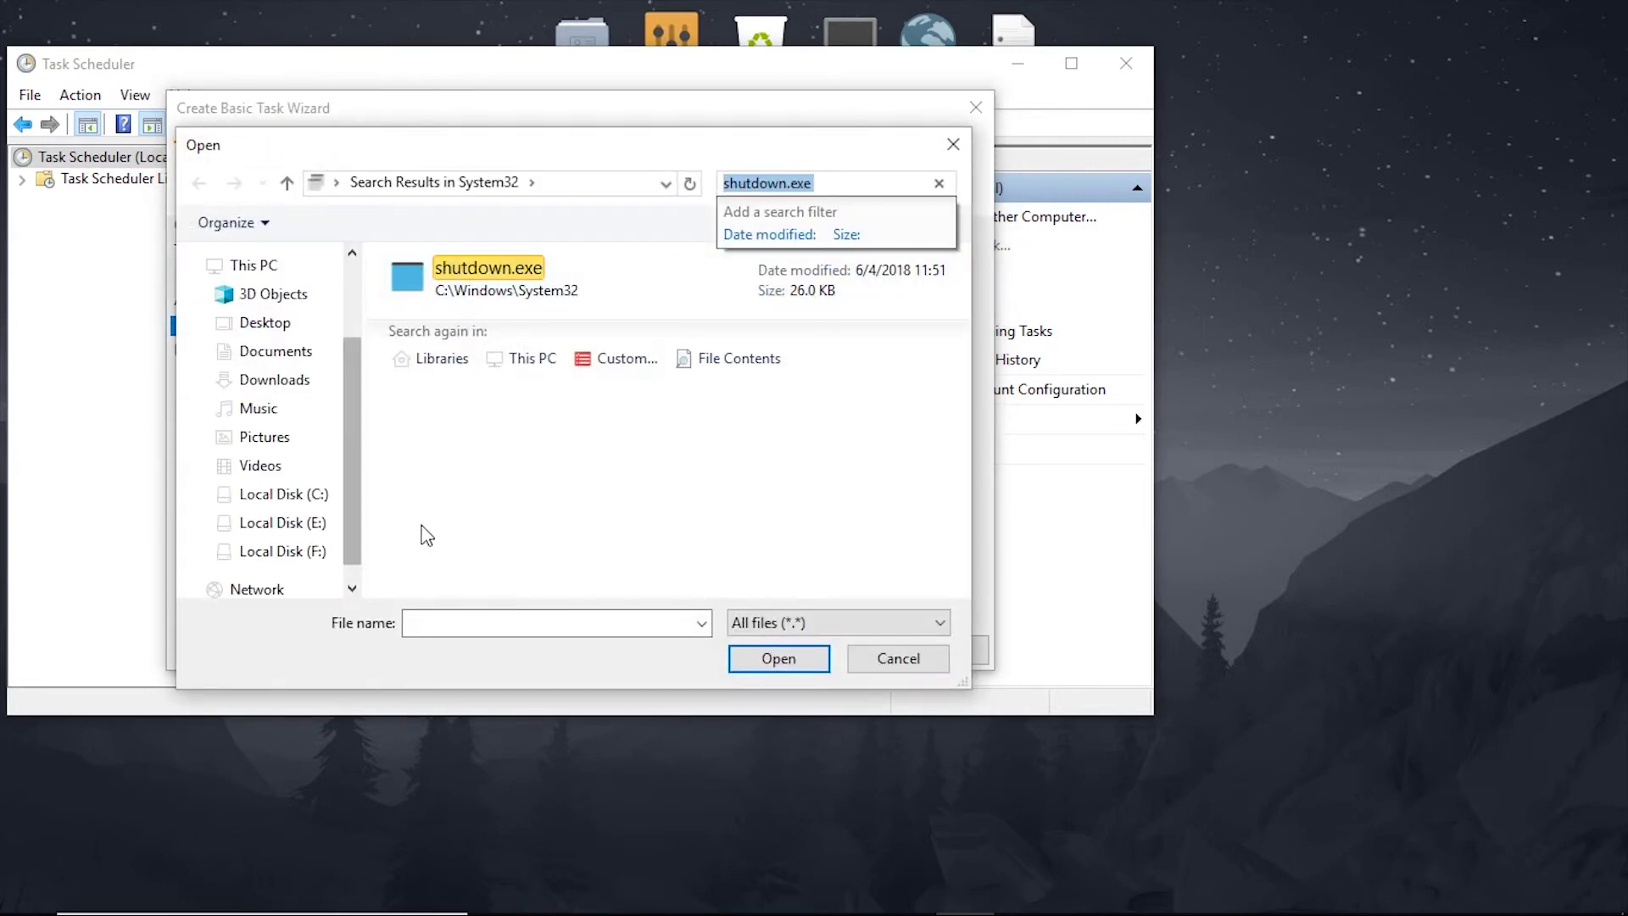
left_click(299, 497)
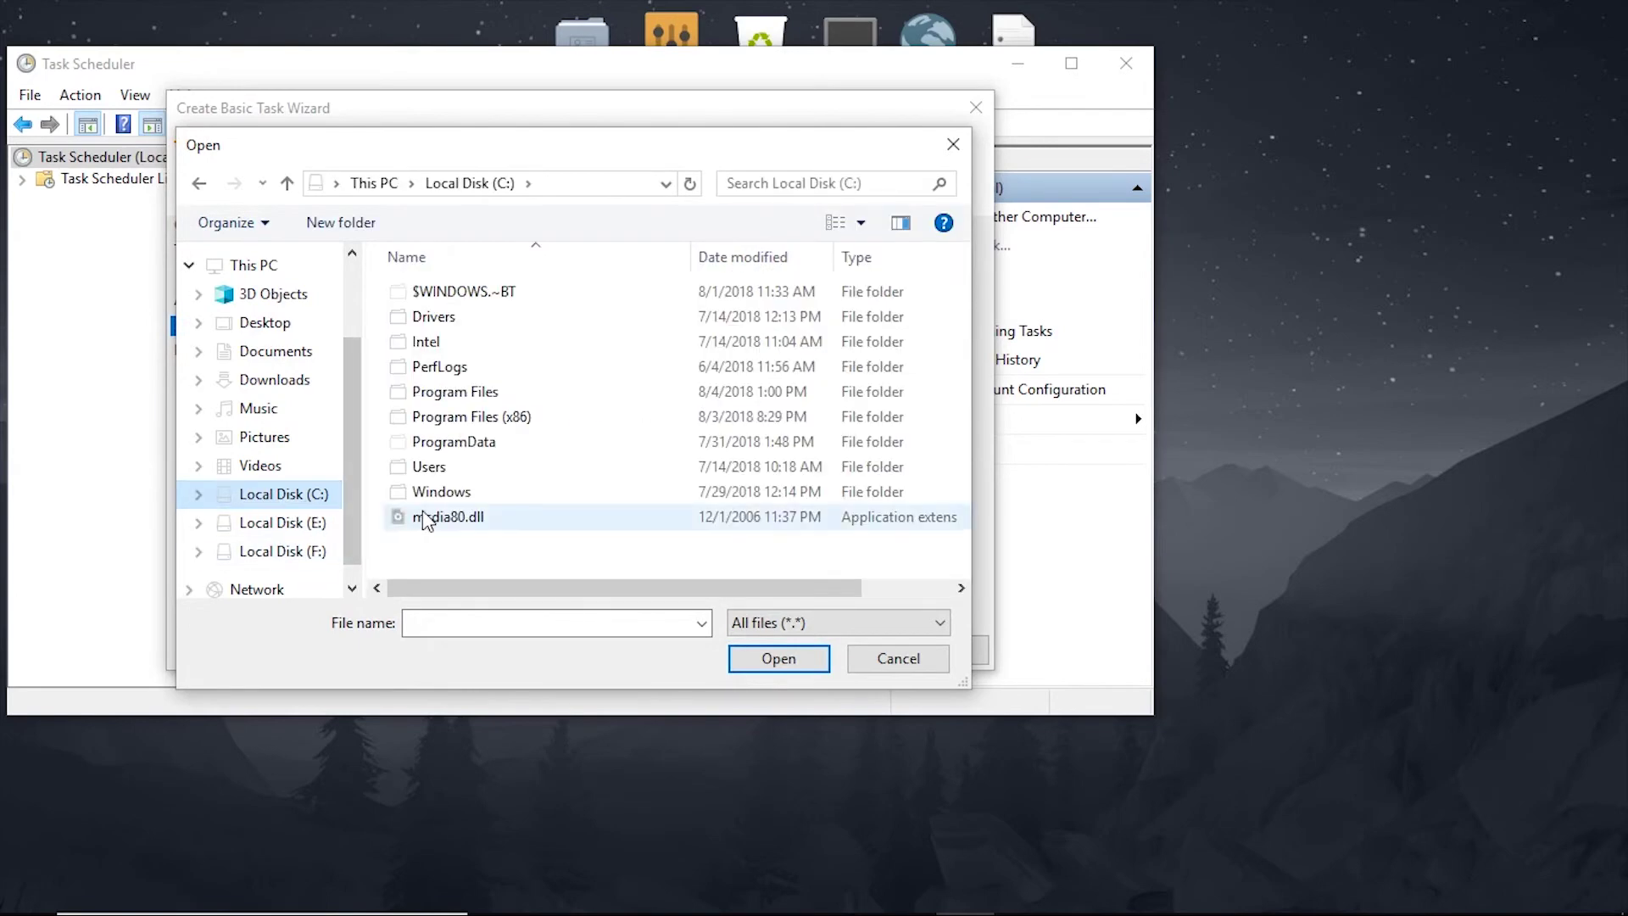
double_click(449, 492)
scroll(520, 478, "down", 1)
scroll(520, 479, "down", 15)
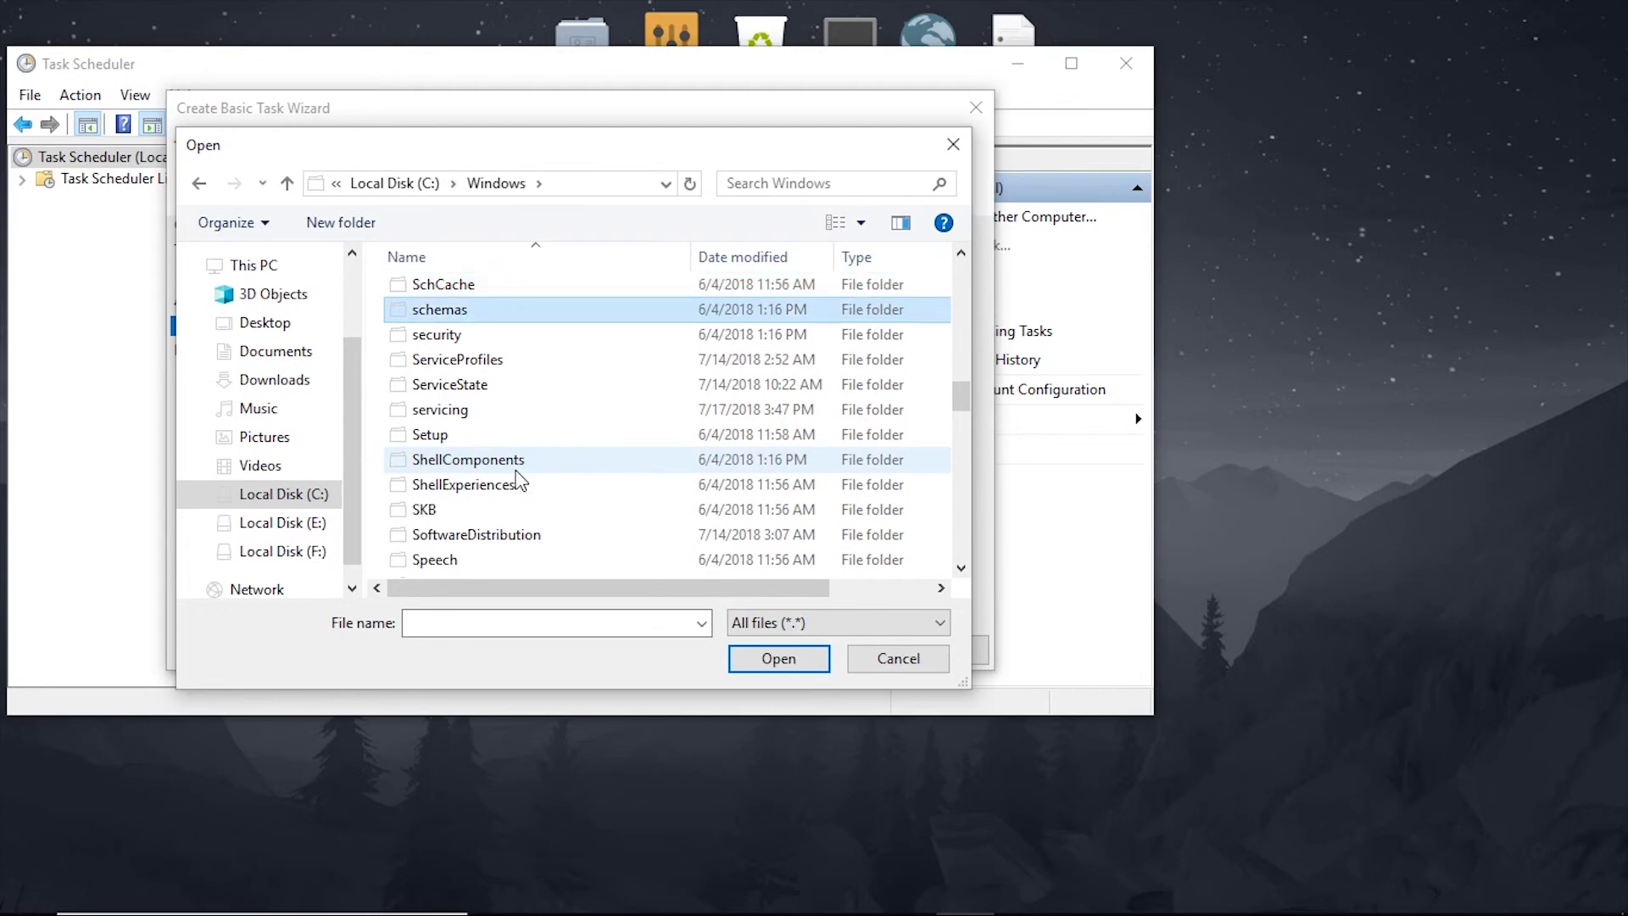
scroll(520, 477, "down", 3)
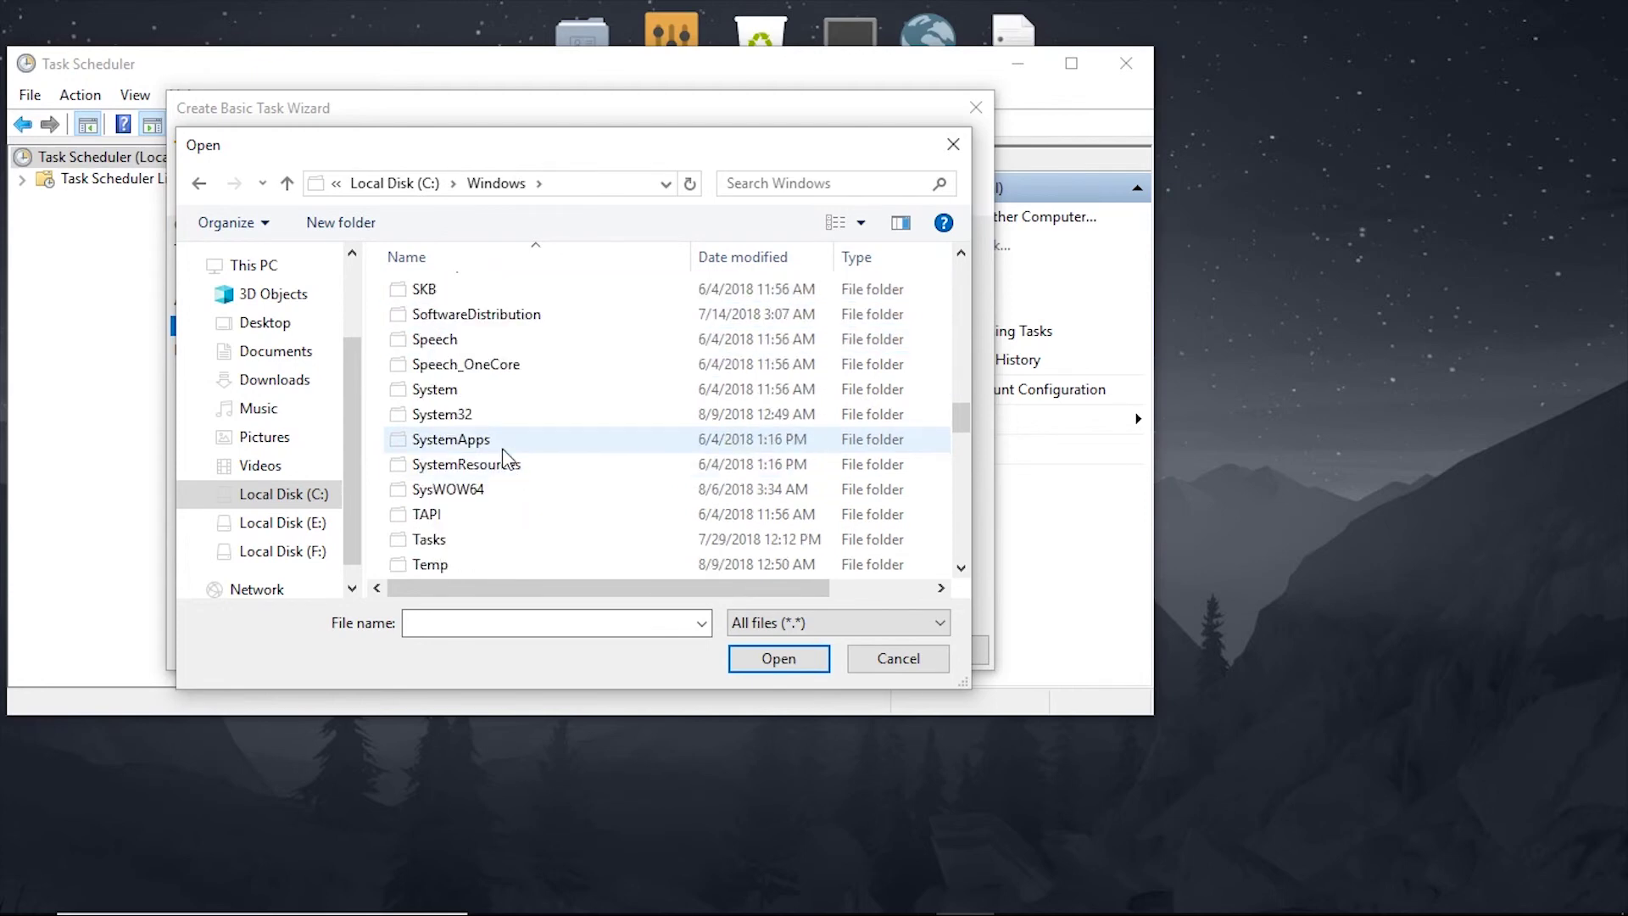
double_click(493, 423)
Search the System32 folder for shutdown.exe and choose that executable as the task's program
left_click(810, 183)
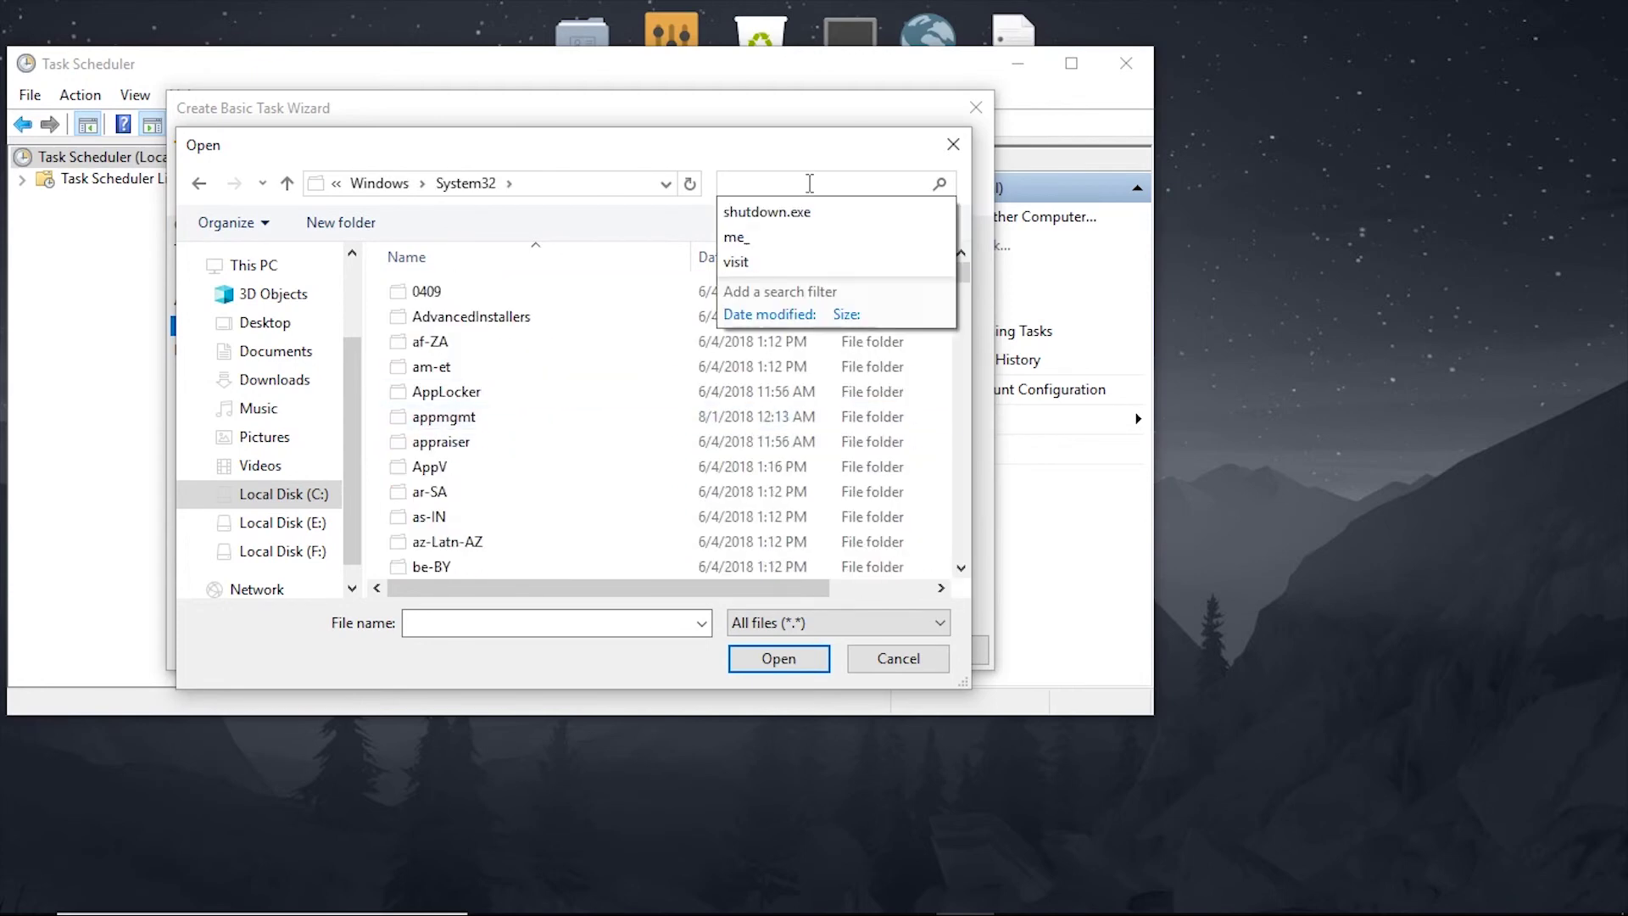
type("shu")
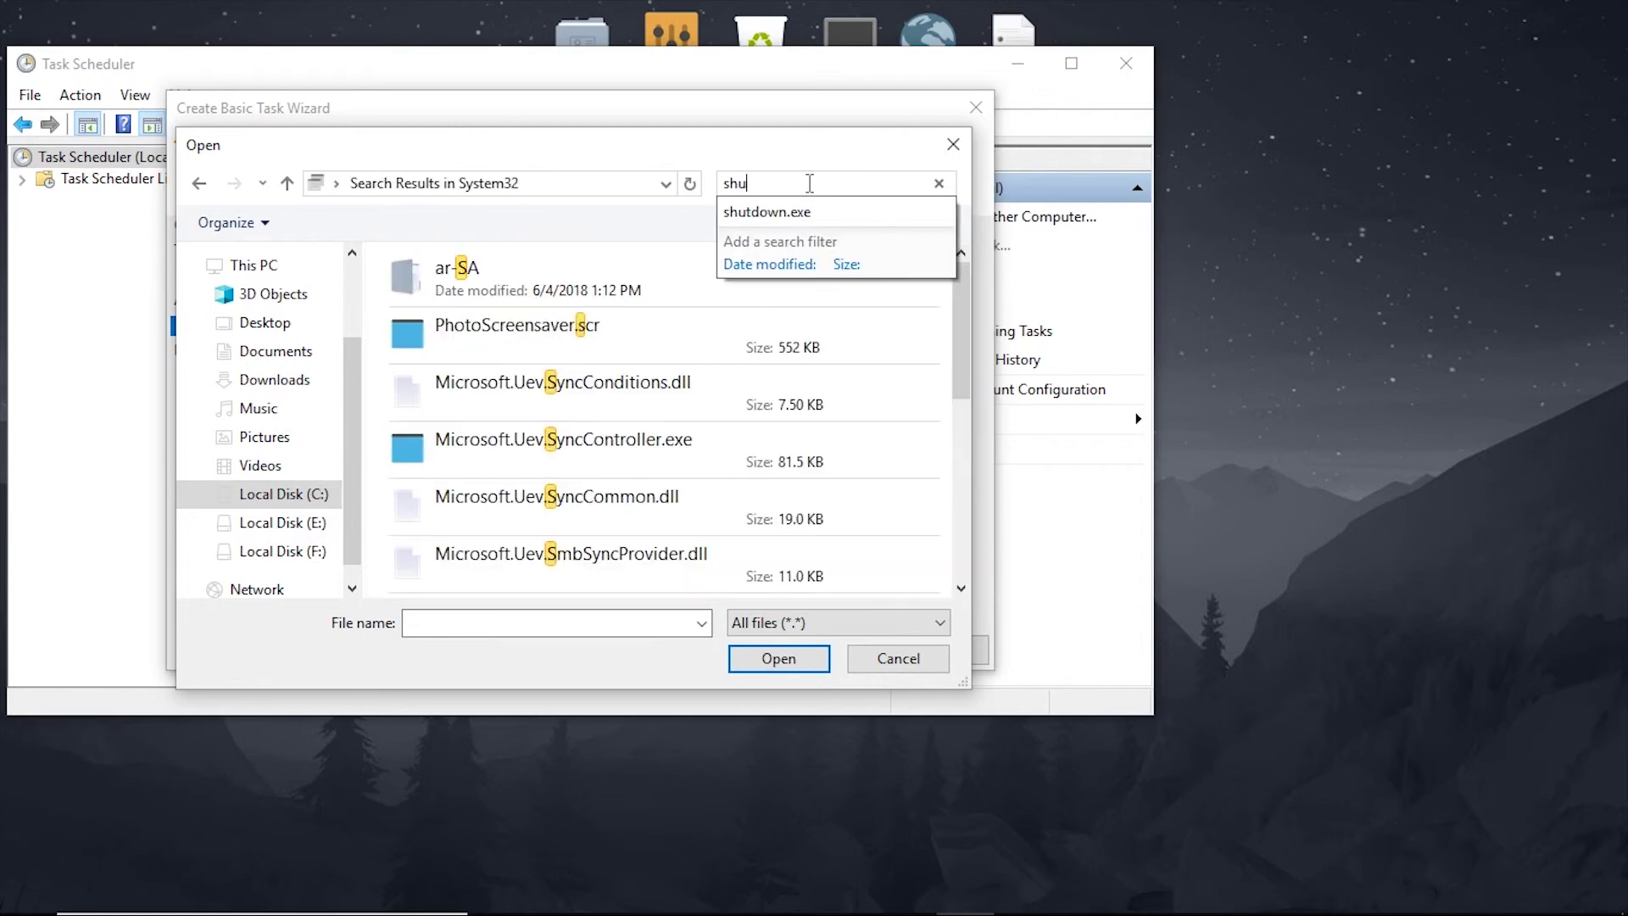
type("tdown.exe")
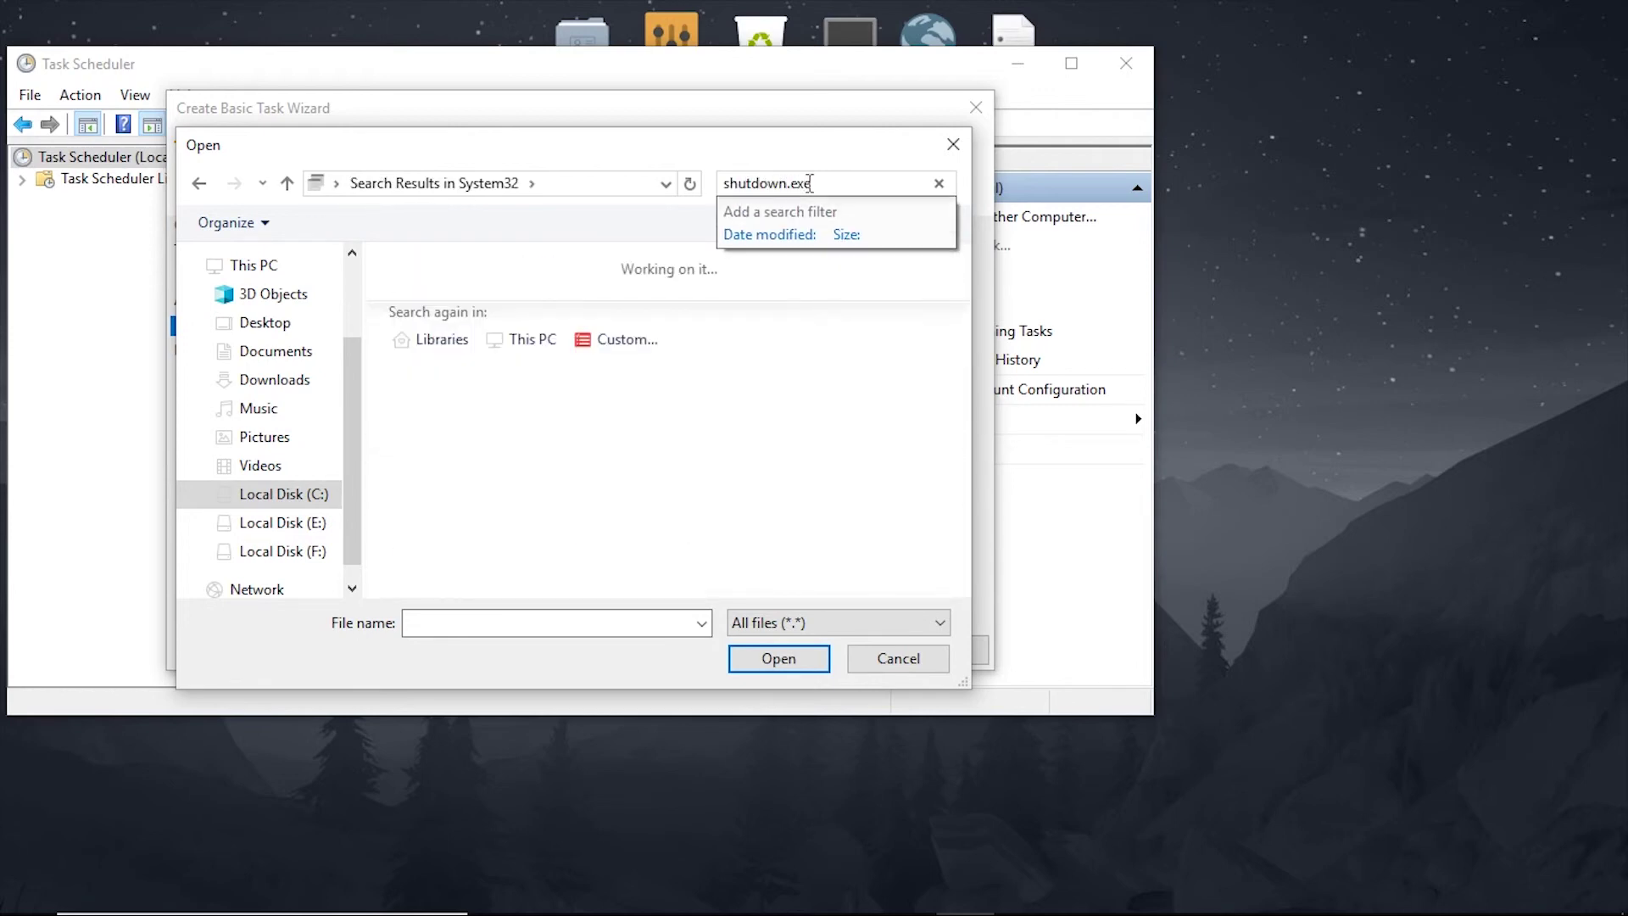
left_click(683, 300)
left_click(683, 330)
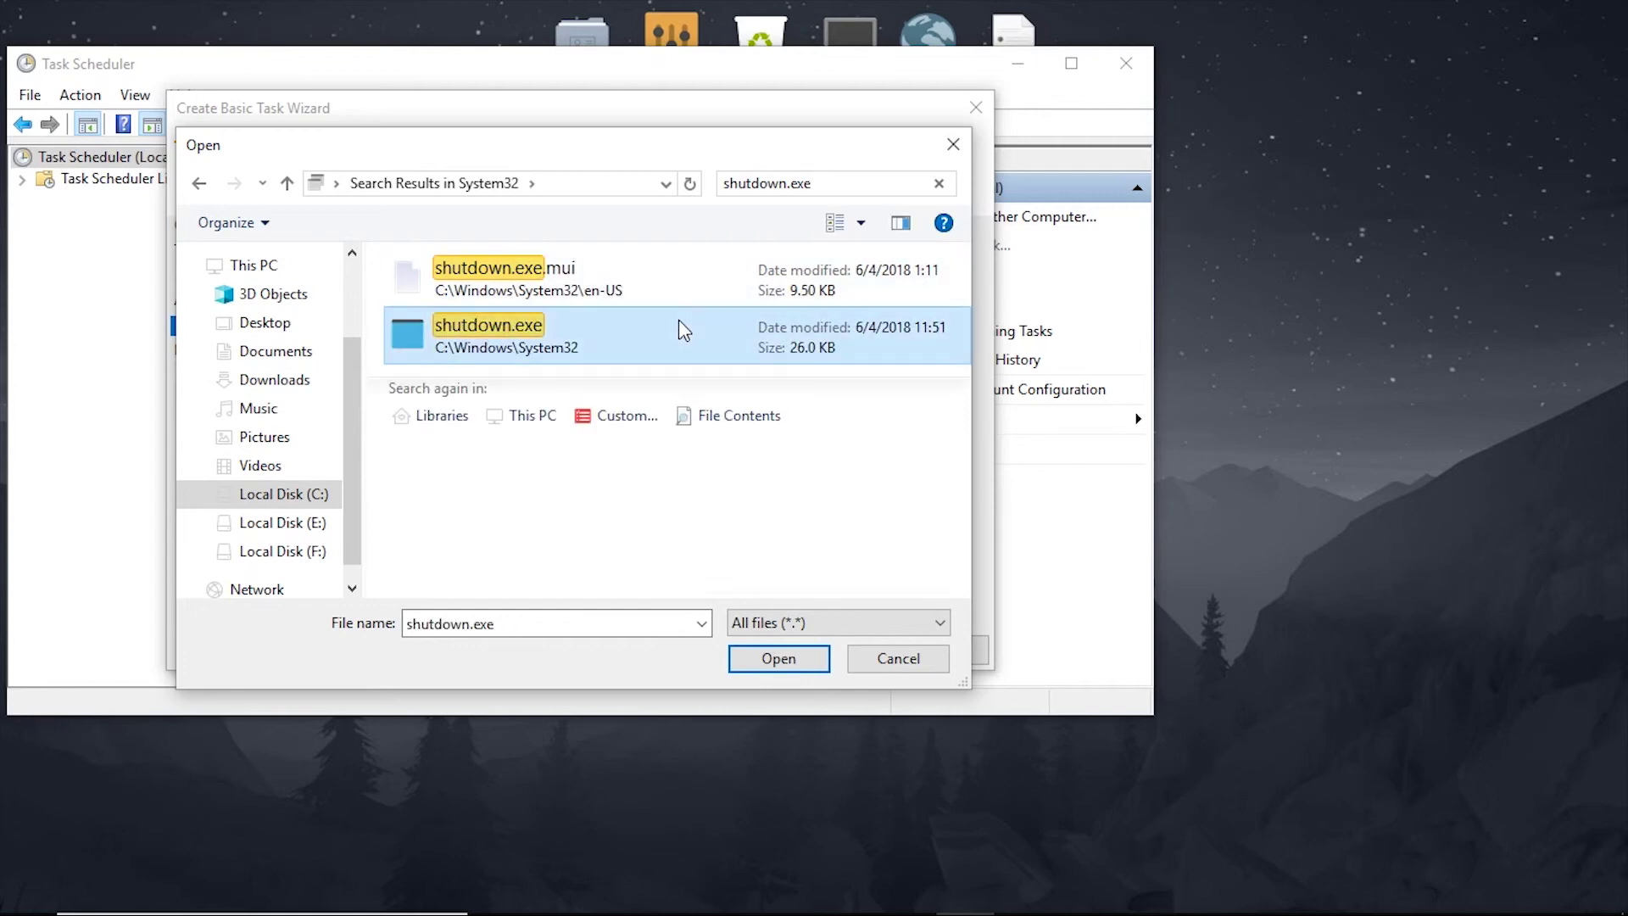
left_click(779, 658)
Add the argument -s to the program and finish creating the basic task
left_click(869, 328)
type("-s")
left_click(846, 650)
left_click(849, 659)
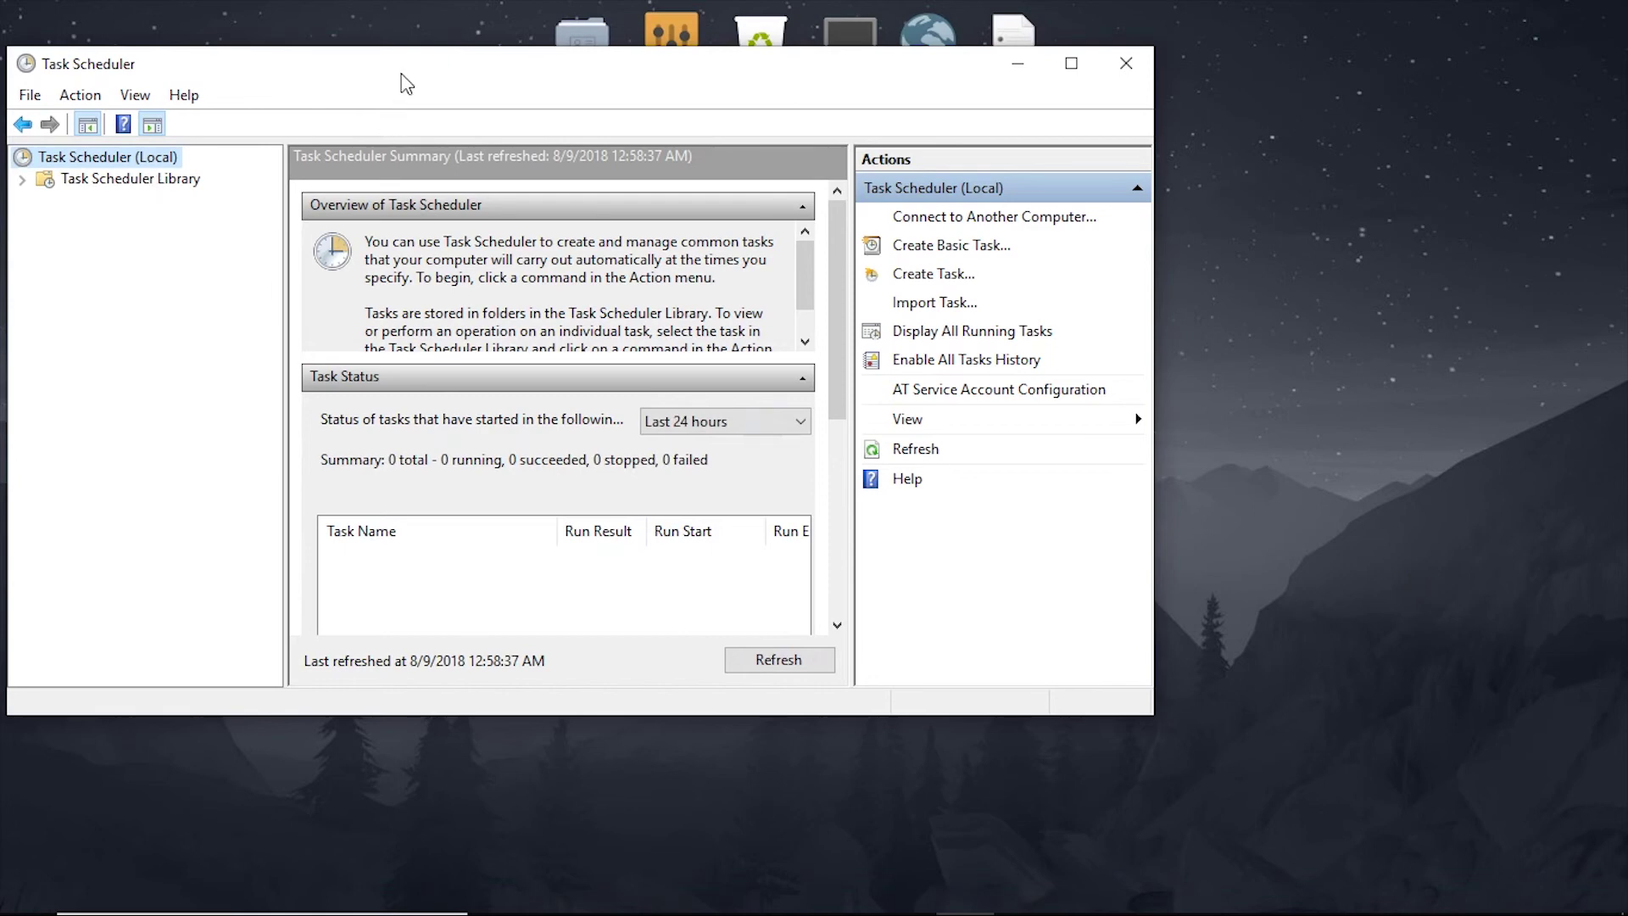
Move the Task Scheduler window toward the middle of the desktop and refresh the task list in the Task Scheduler Library
left_click_drag(400, 79, 693, 93)
left_click(468, 204)
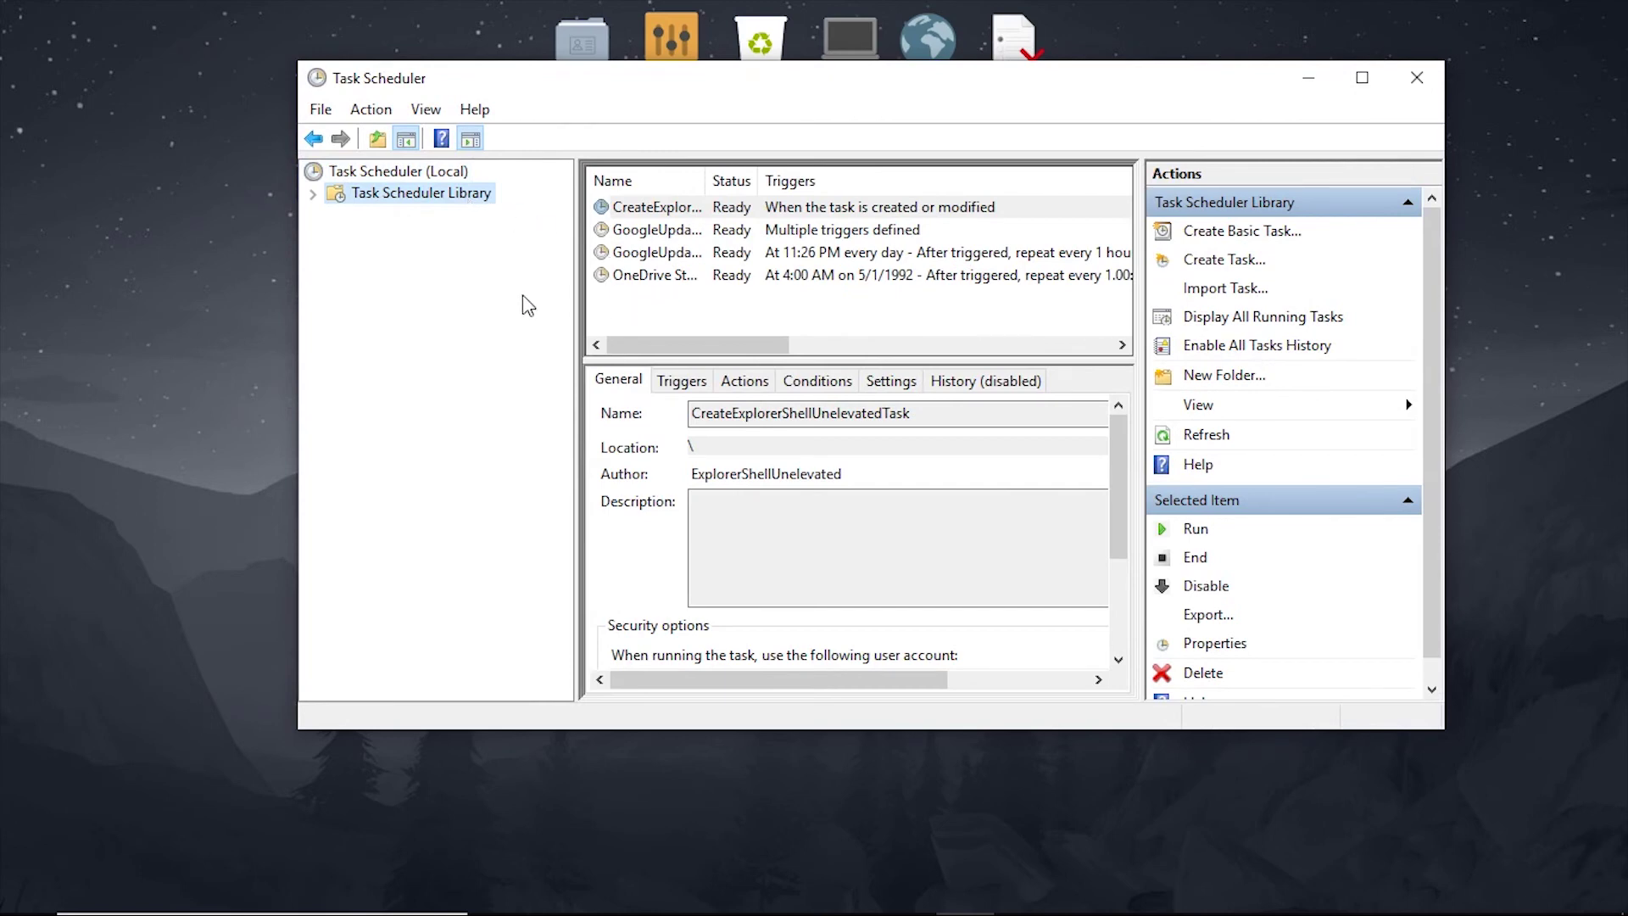
right_click(714, 297)
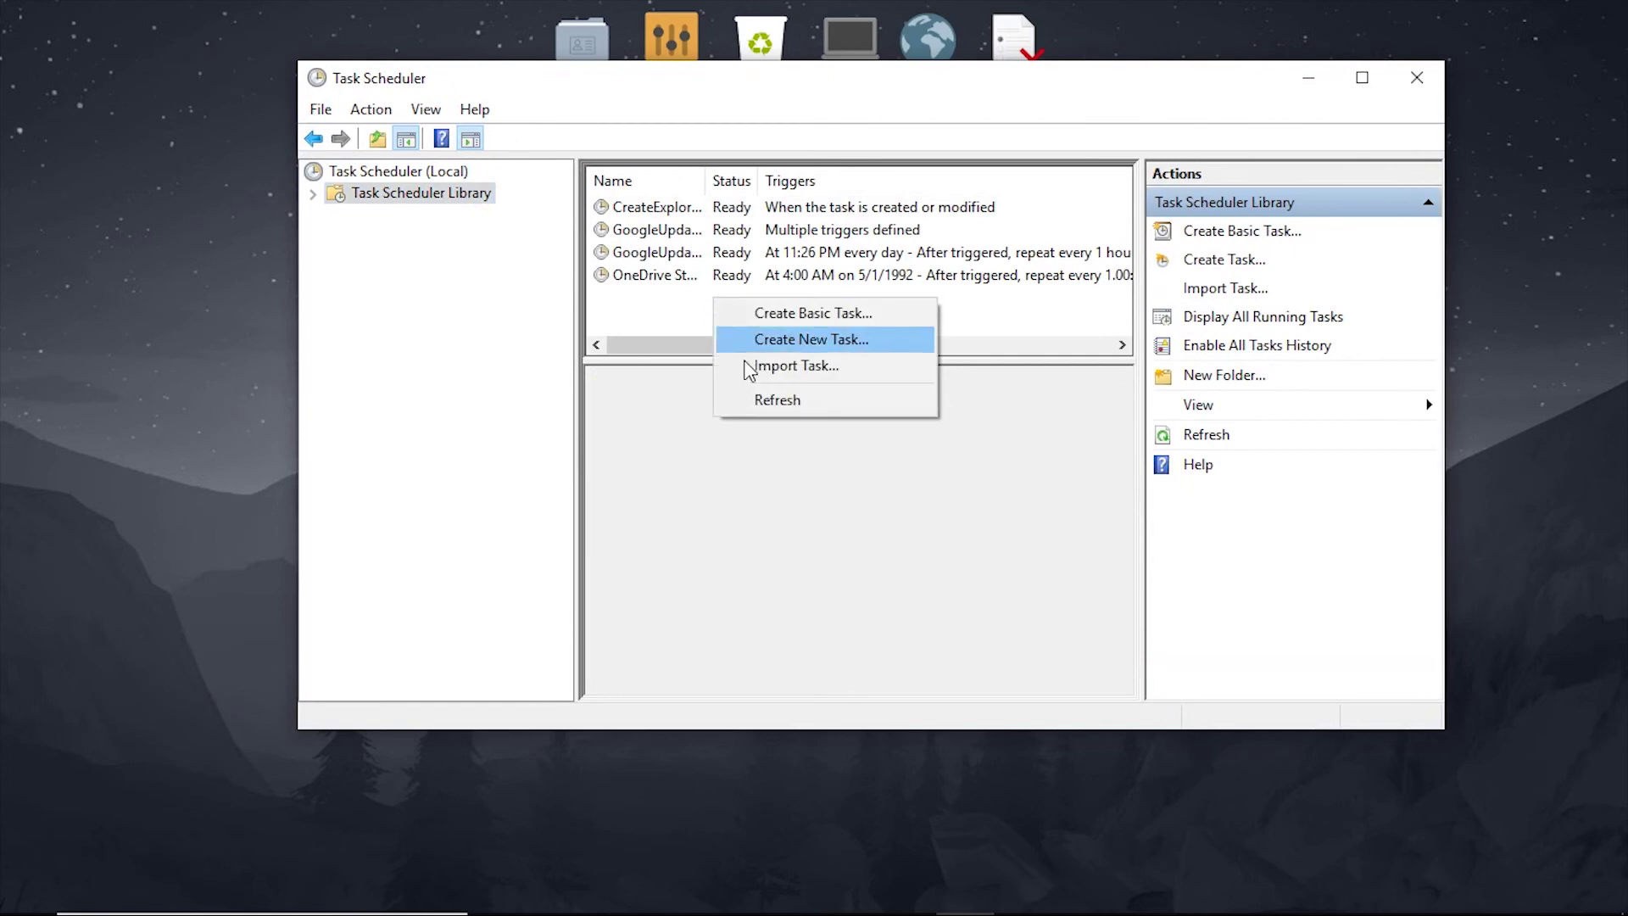
left_click(766, 405)
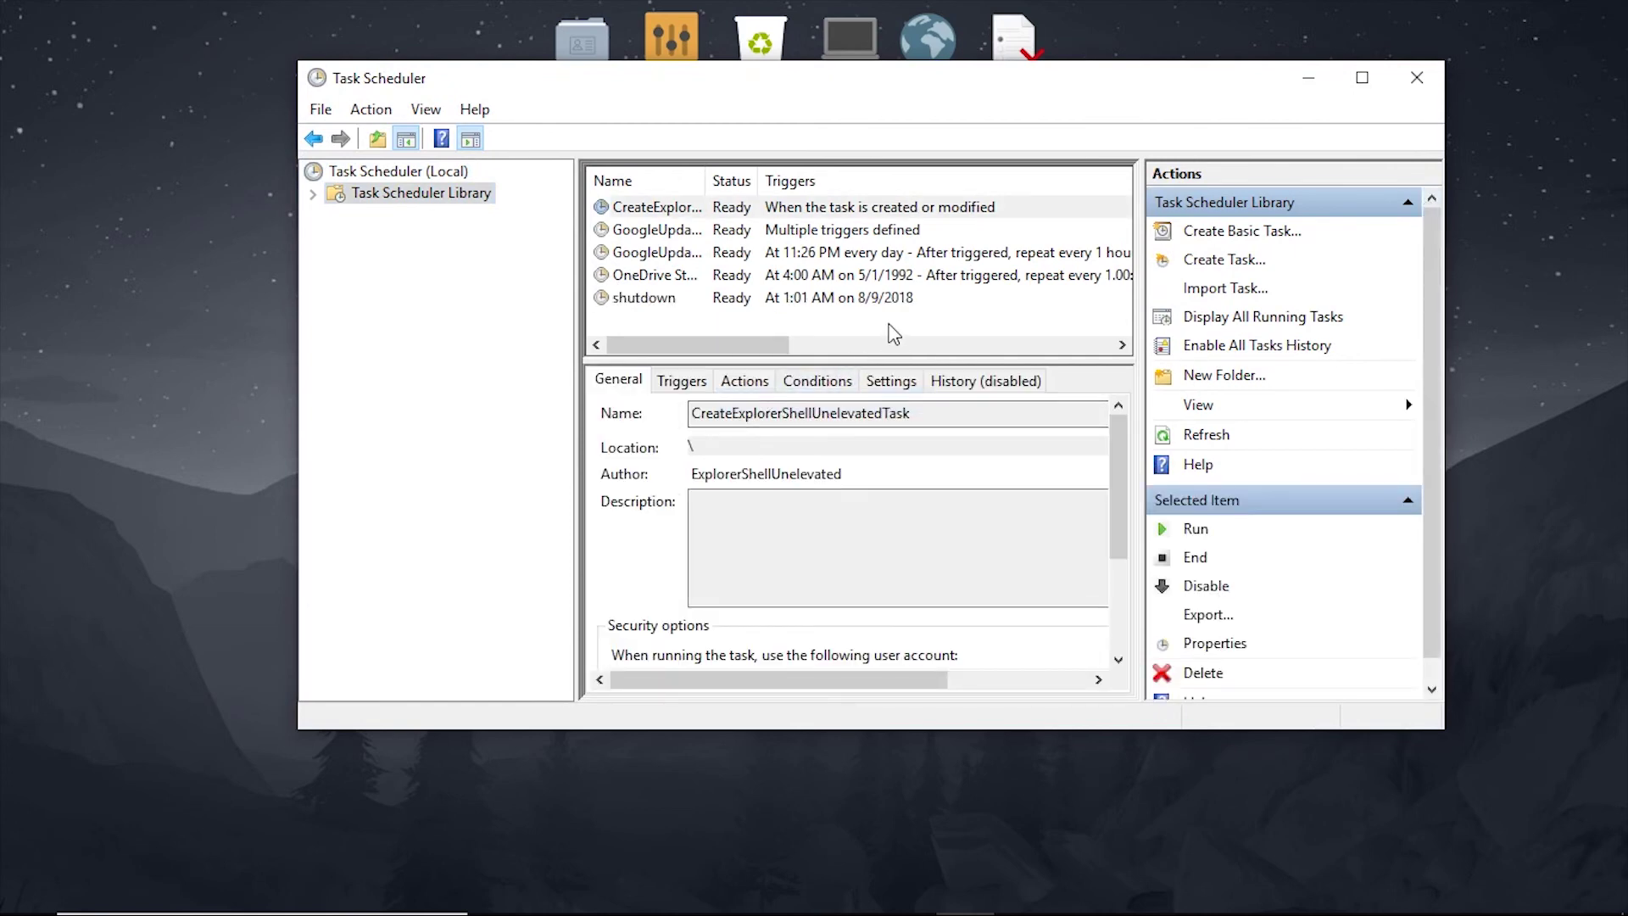
Review the shutdown task's general and security options and check the current time on the system clock
left_click(894, 297)
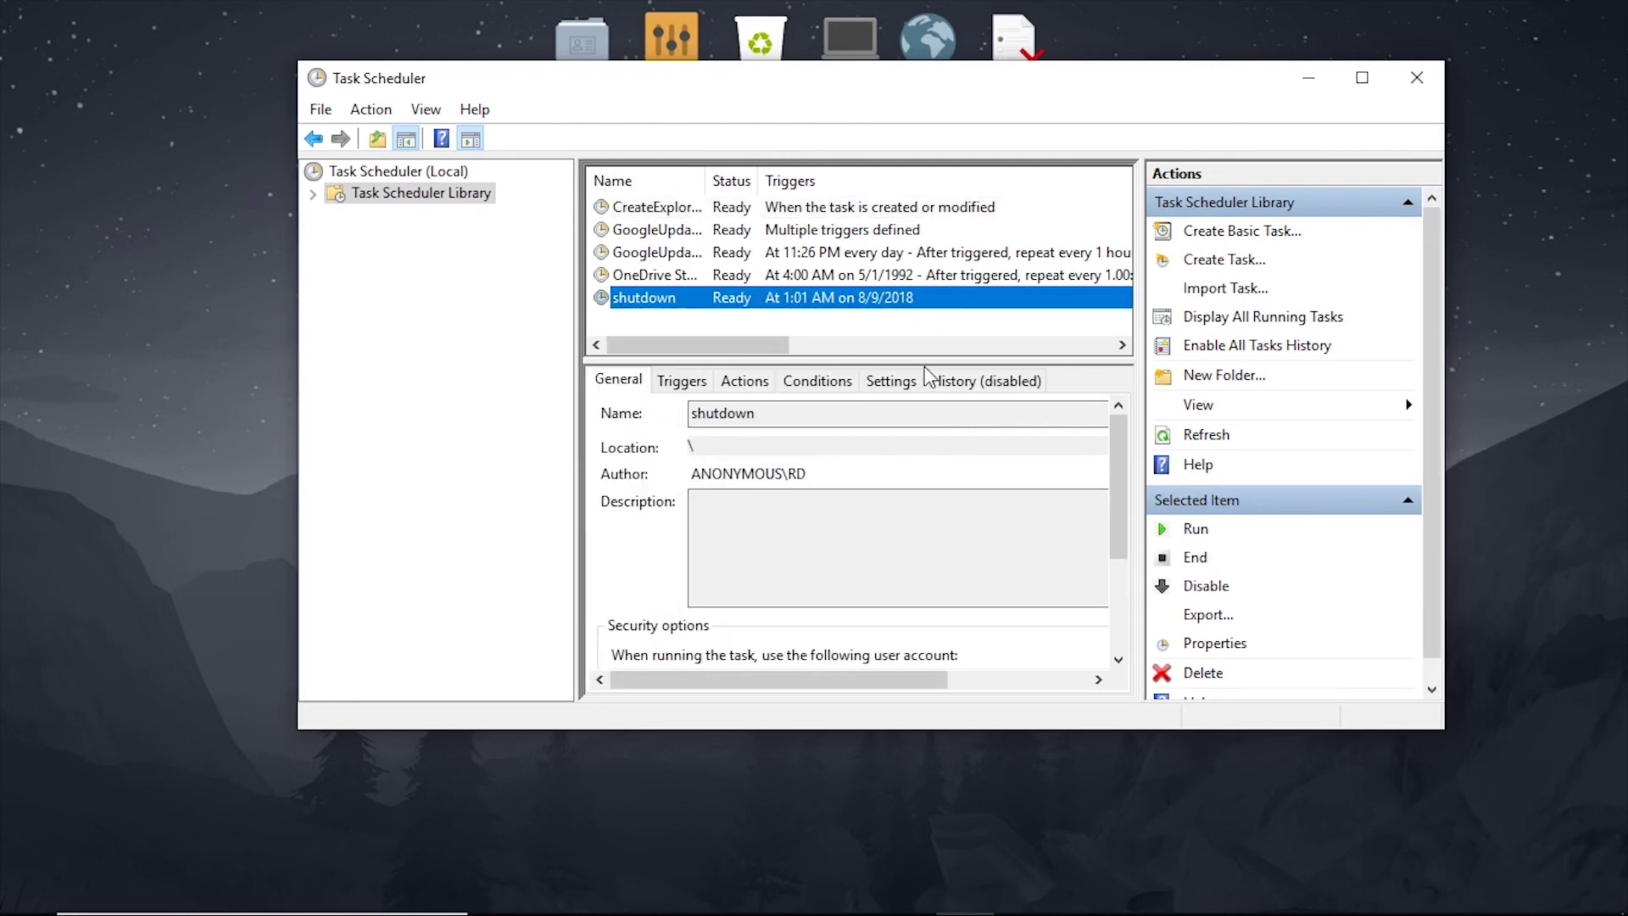
scroll(956, 485, "down", 2)
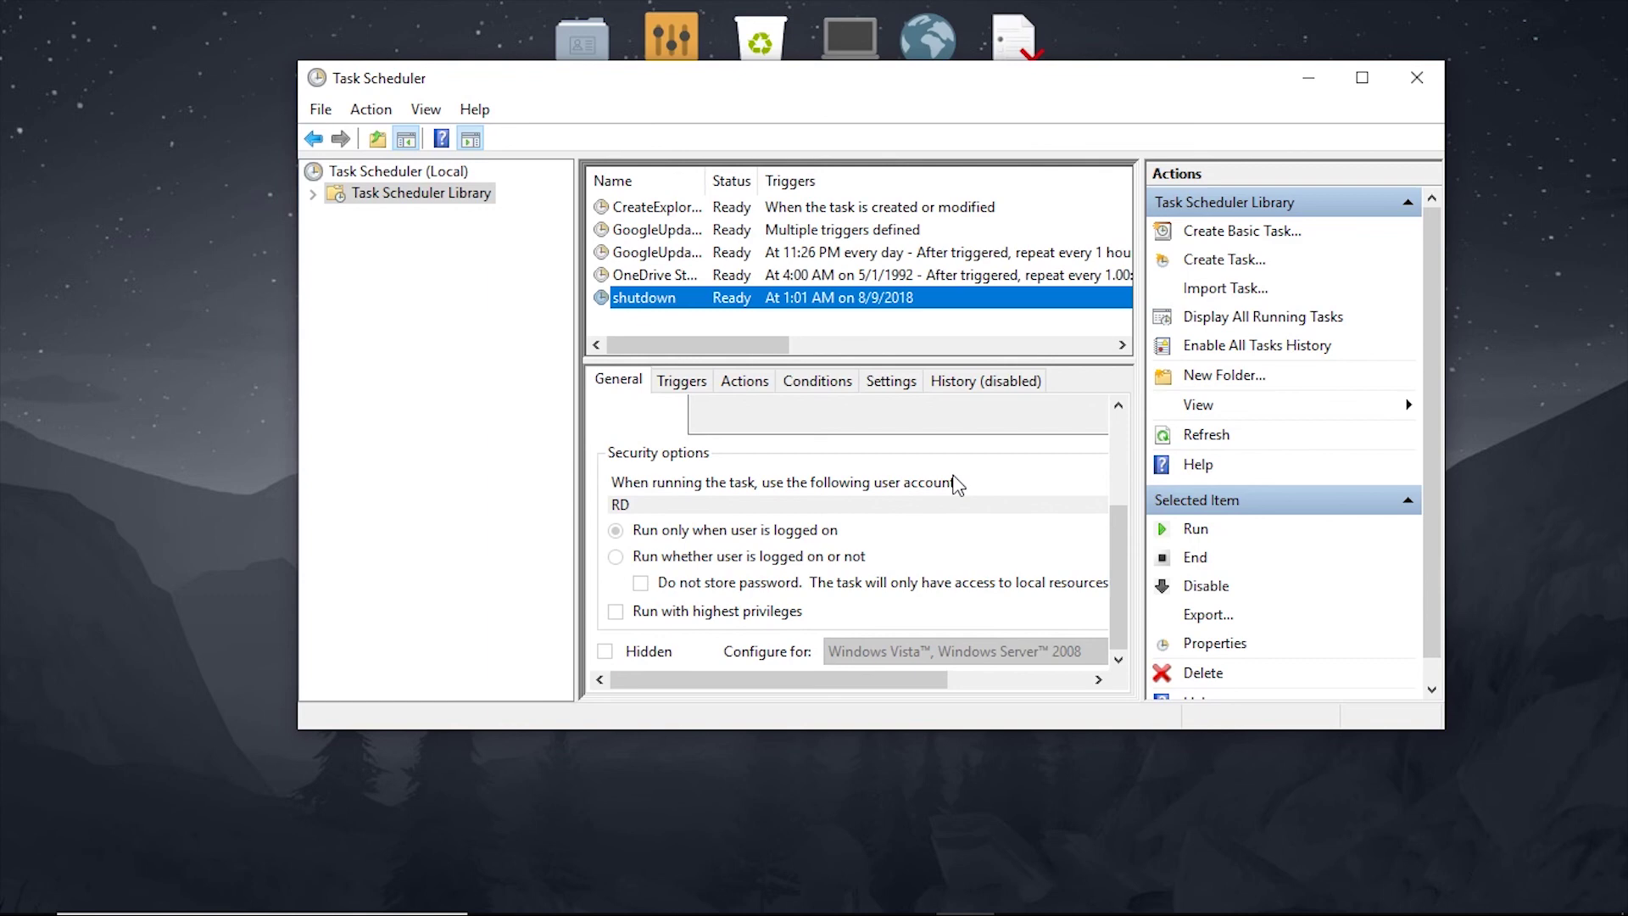
mouse_move(1526, 913)
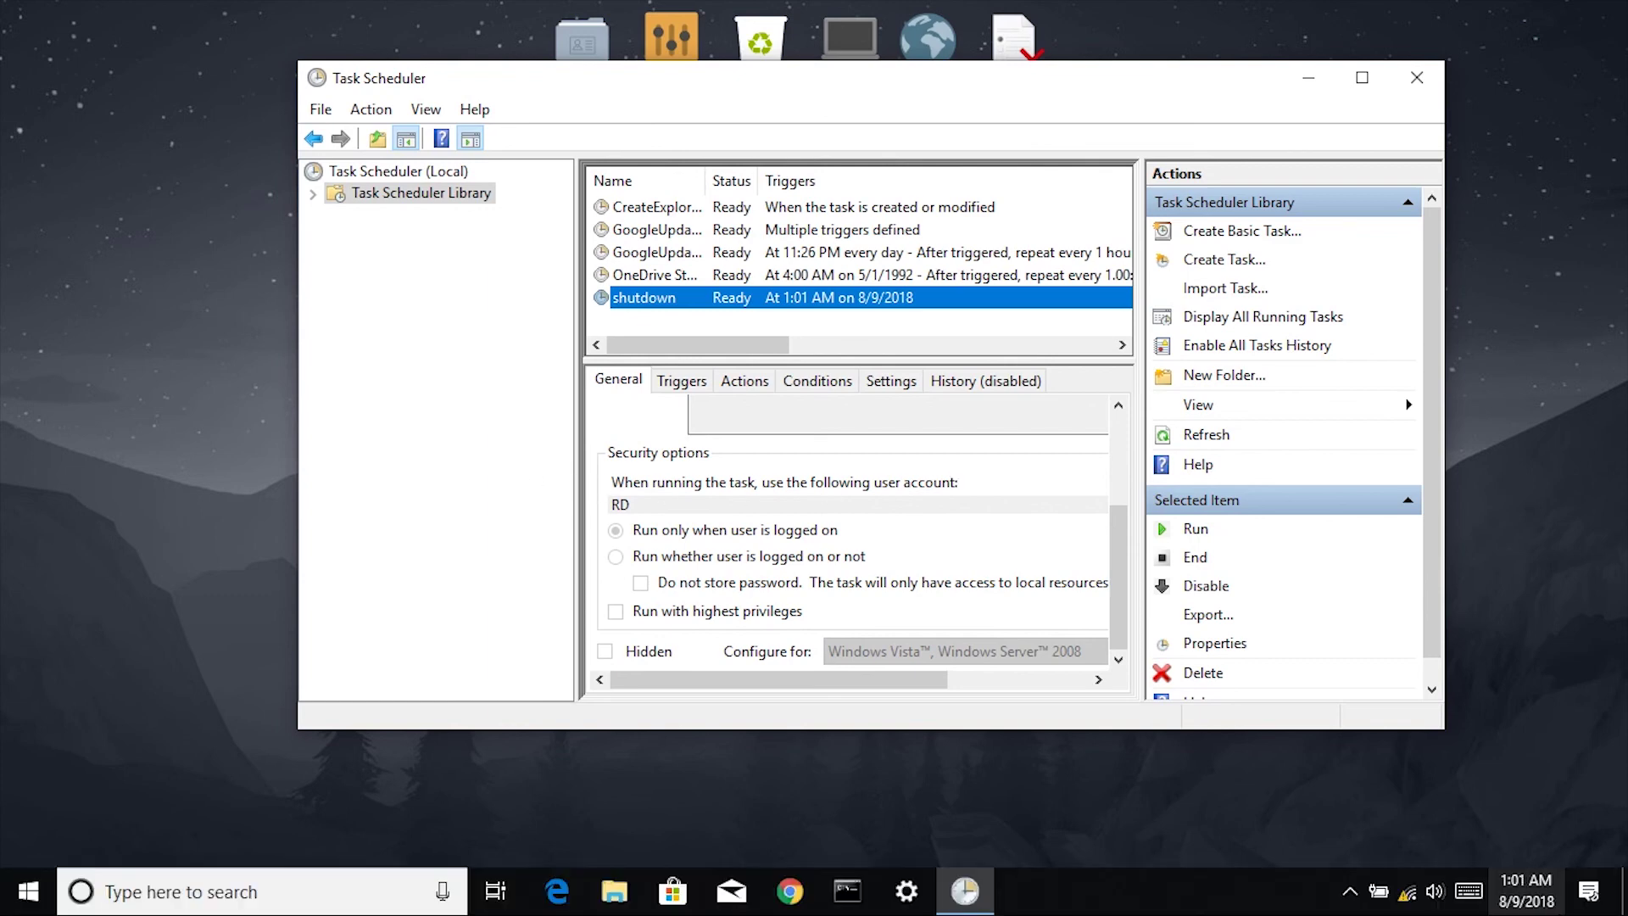